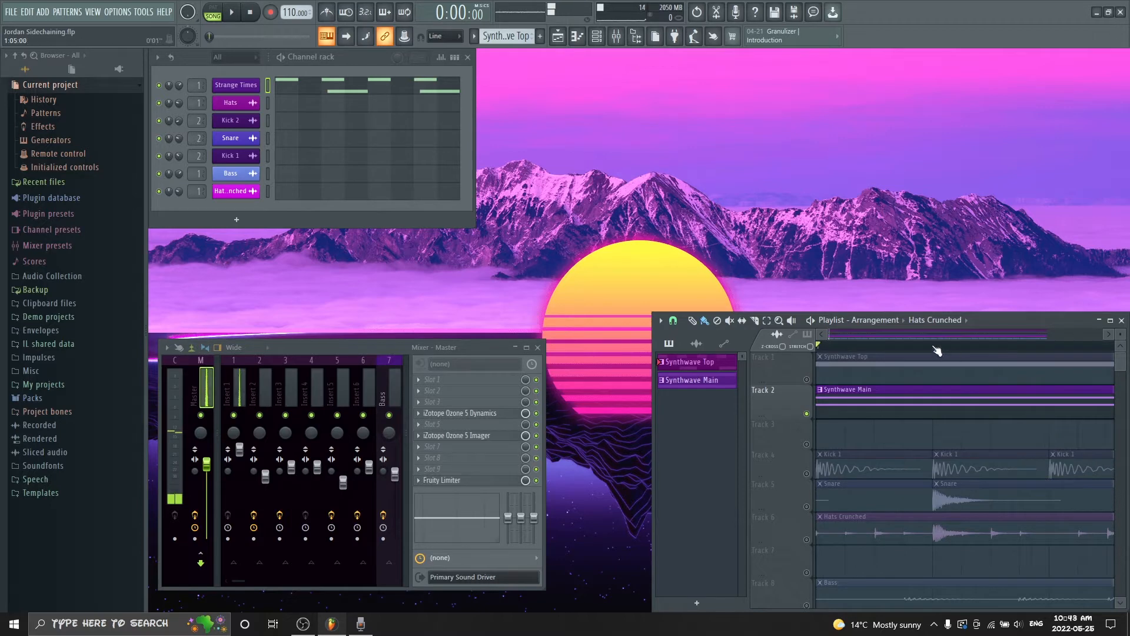
- Create an automation clip for the Strange Times channel volume spanning the first beat of the playlist
left_click_drag(937, 349, 824, 361)
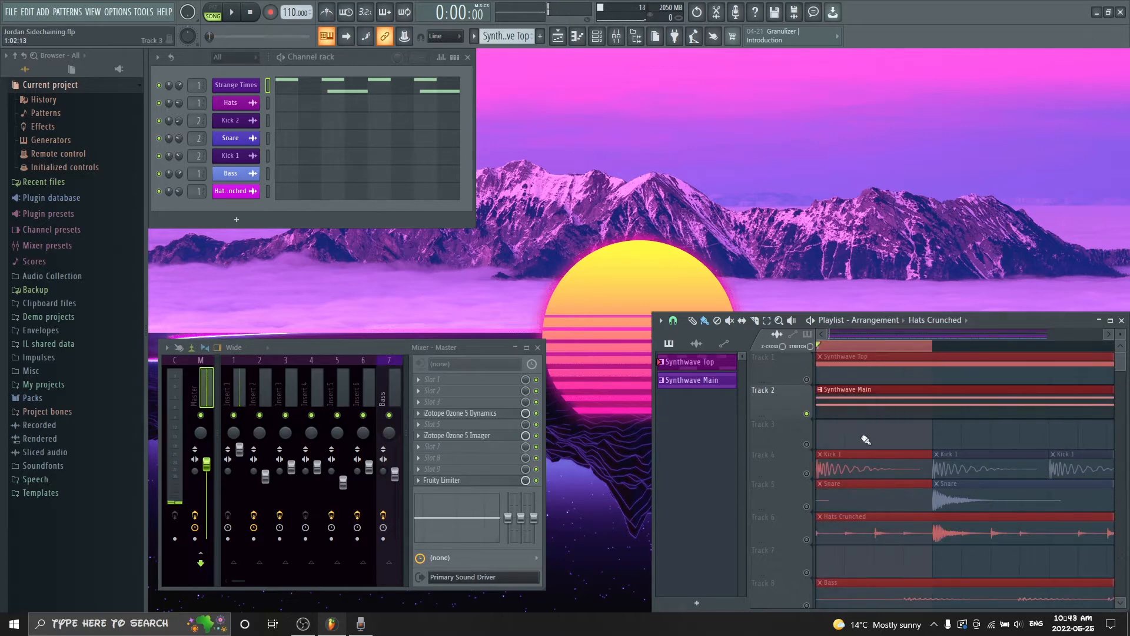
left_click(870, 393)
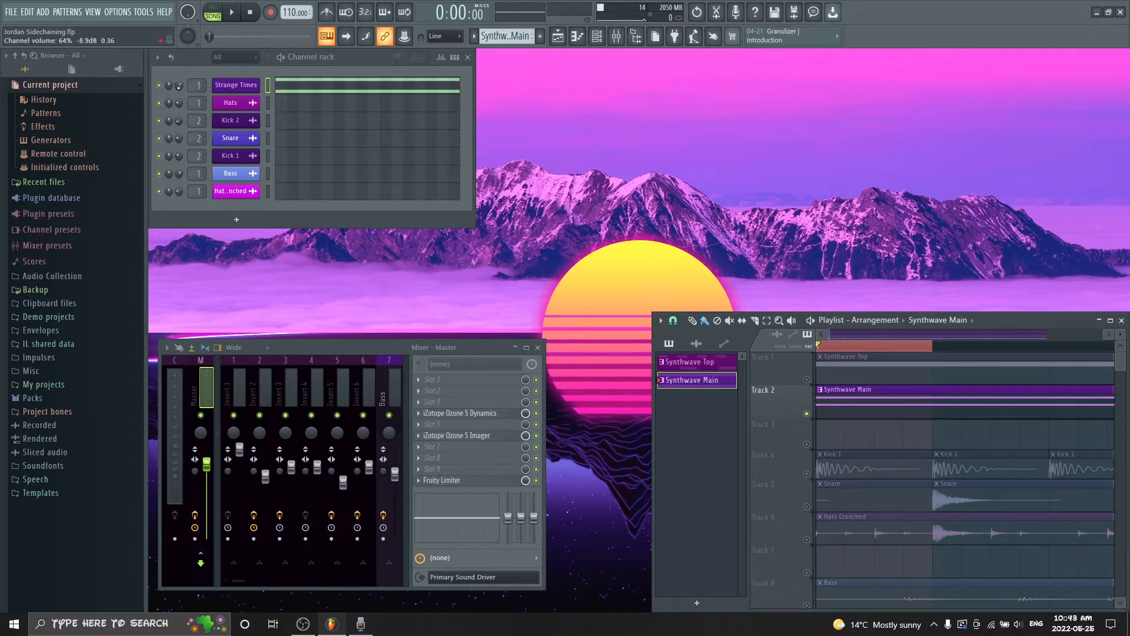
right_click(178, 86)
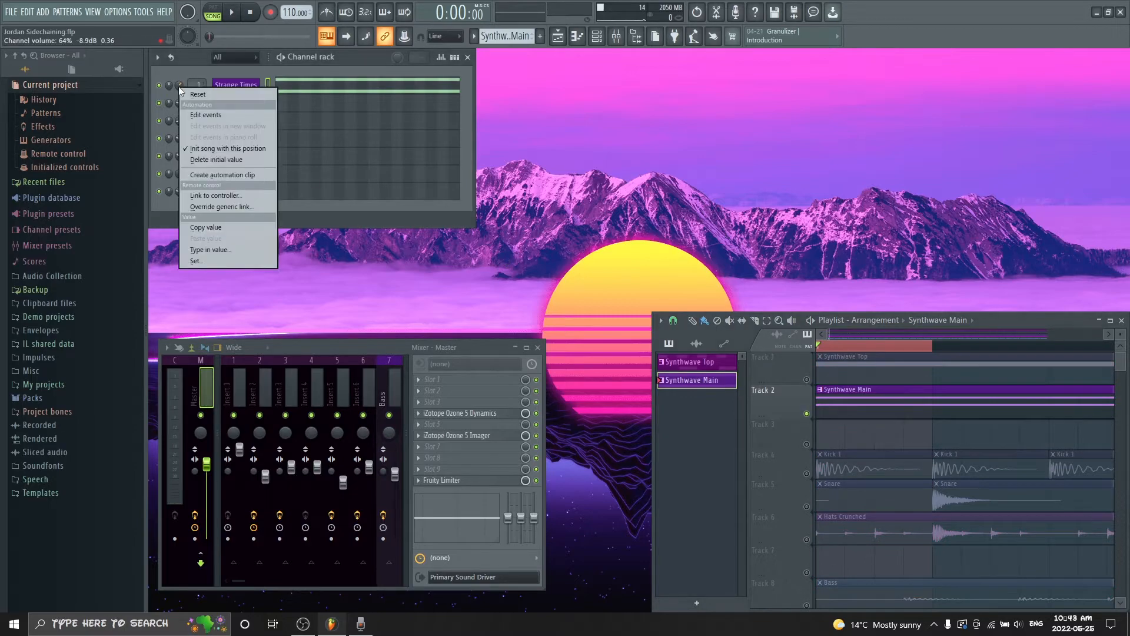
left_click(195, 176)
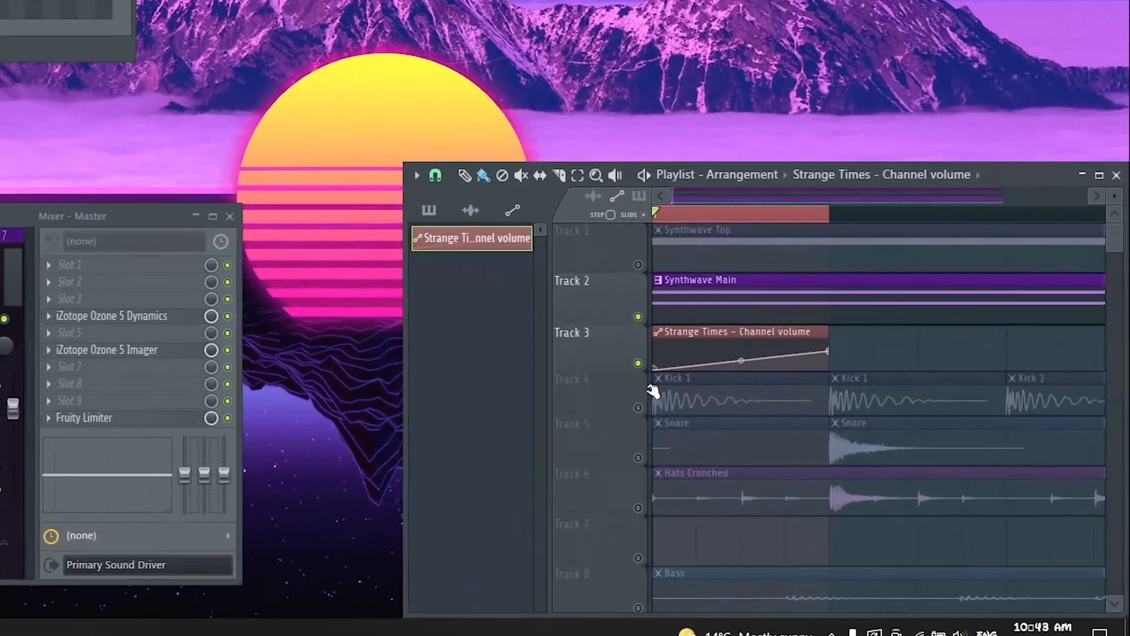
scroll(628, 254, "down", 5)
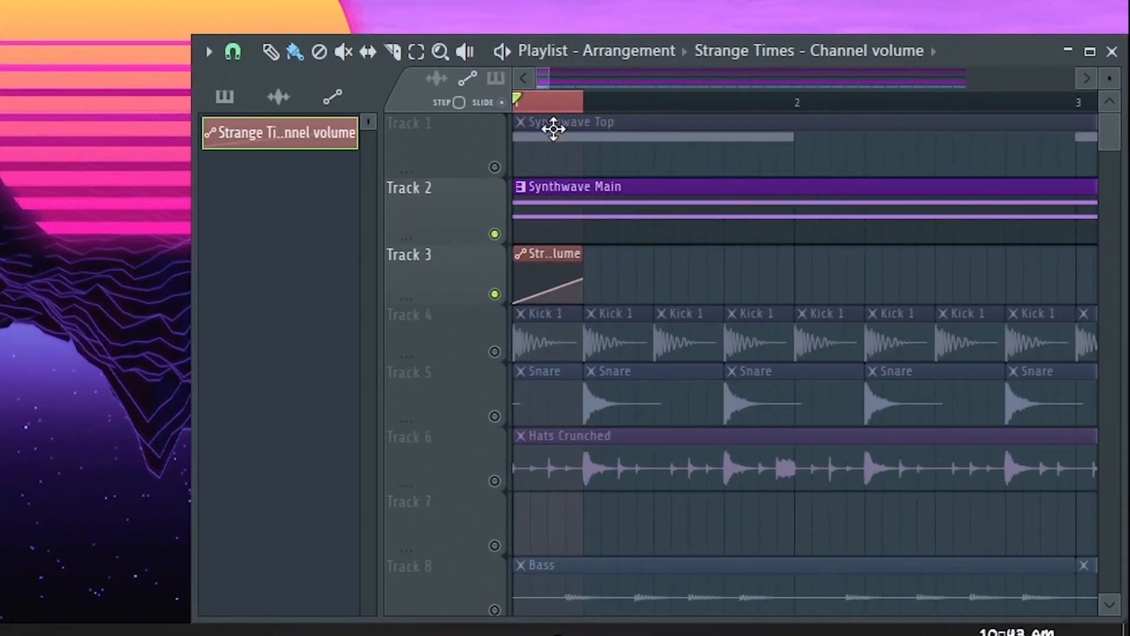
- Clear the time selection and repeat the volume automation clip along Track 3 over bars 1–2 and from bar 5 into bar 8
right_click(555, 104)
left_click_drag(599, 268, 1023, 267)
scroll(757, 285, "down", 3)
scroll(811, 281, "down", 3)
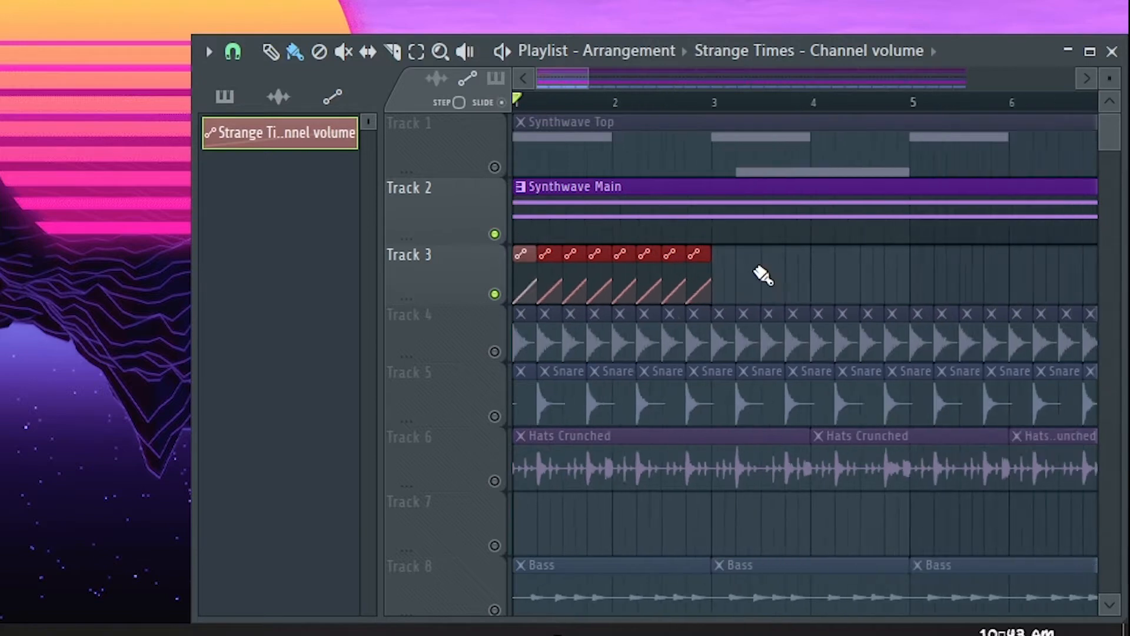
left_click_drag(821, 266, 1062, 268)
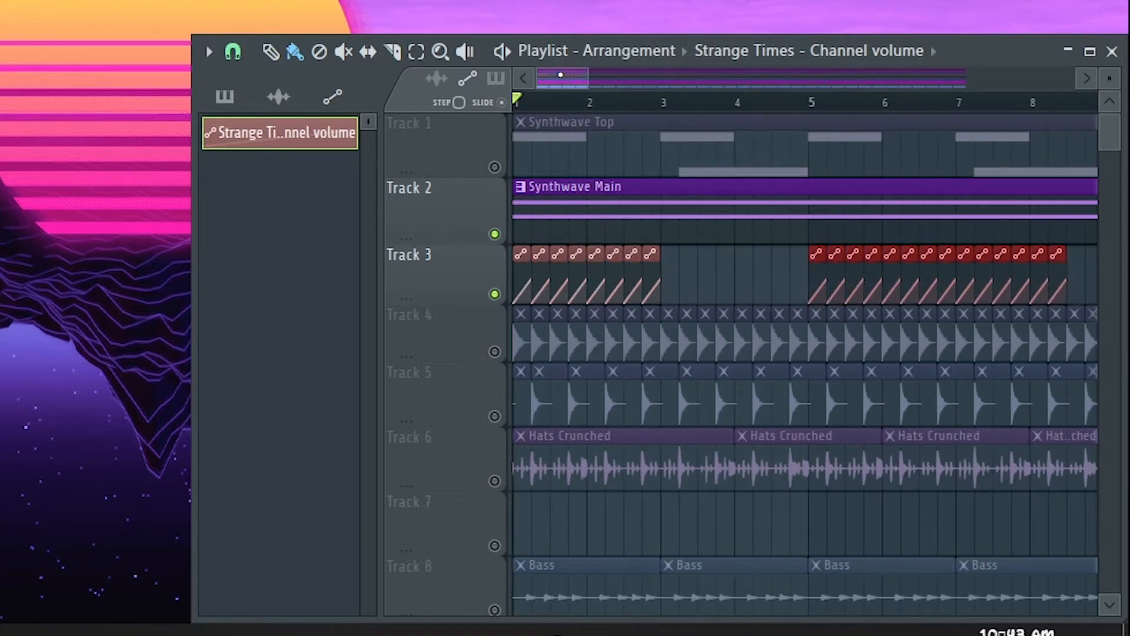
key("ctrl+z")
scroll(539, 194, "up", 3)
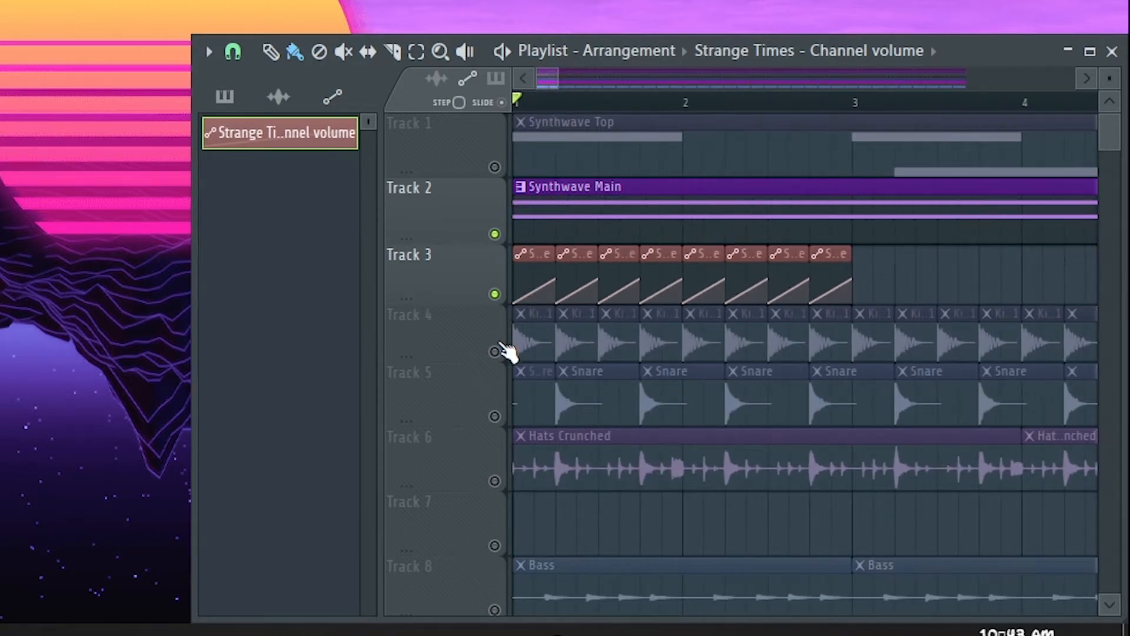
- Unmute Track 4 with Kick 1 and Track 5 with the Snare in the playlist
left_click(495, 351)
left_click(495, 416)
scroll(532, 304, "up", 4)
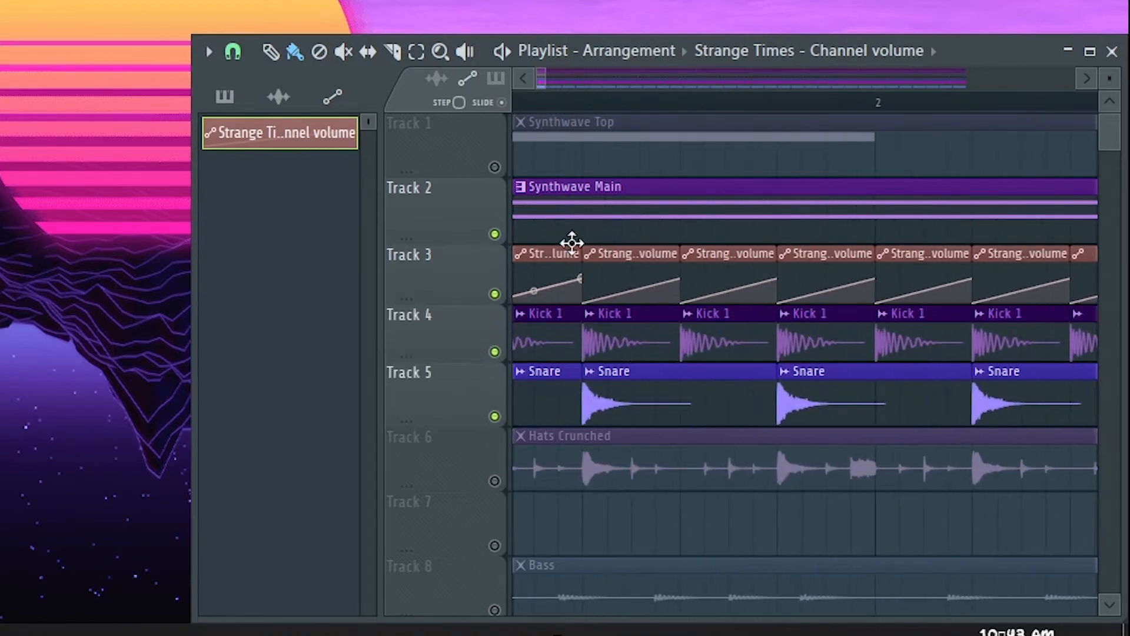
- Play the arrangement while bending the volume automation ramp into a slow-starting curve and into a fast-rising curve
key("space")
mouse_move(660, 291)
left_mouse_down()
mouse_move(660, 281)
mouse_move(660, 299)
left_mouse_up()
scroll(642, 194, "down", 2)
scroll(642, 194, "down", 3)
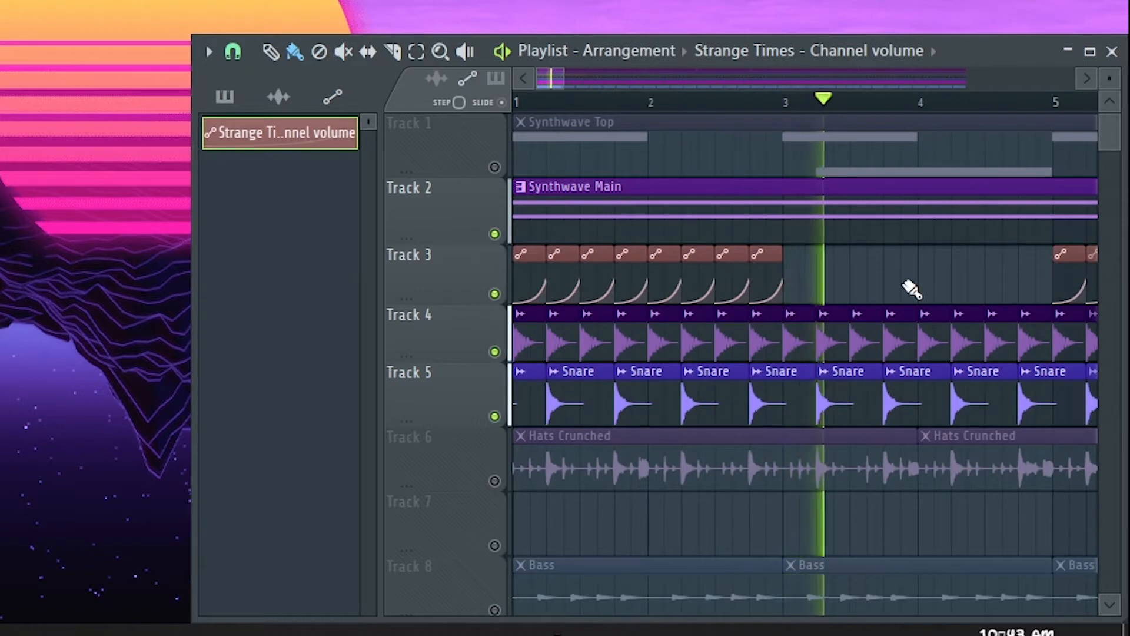
scroll(905, 285, "up", 3)
scroll(895, 277, "down", 4)
scroll(966, 269, "up", 1)
scroll(966, 269, "up", 3)
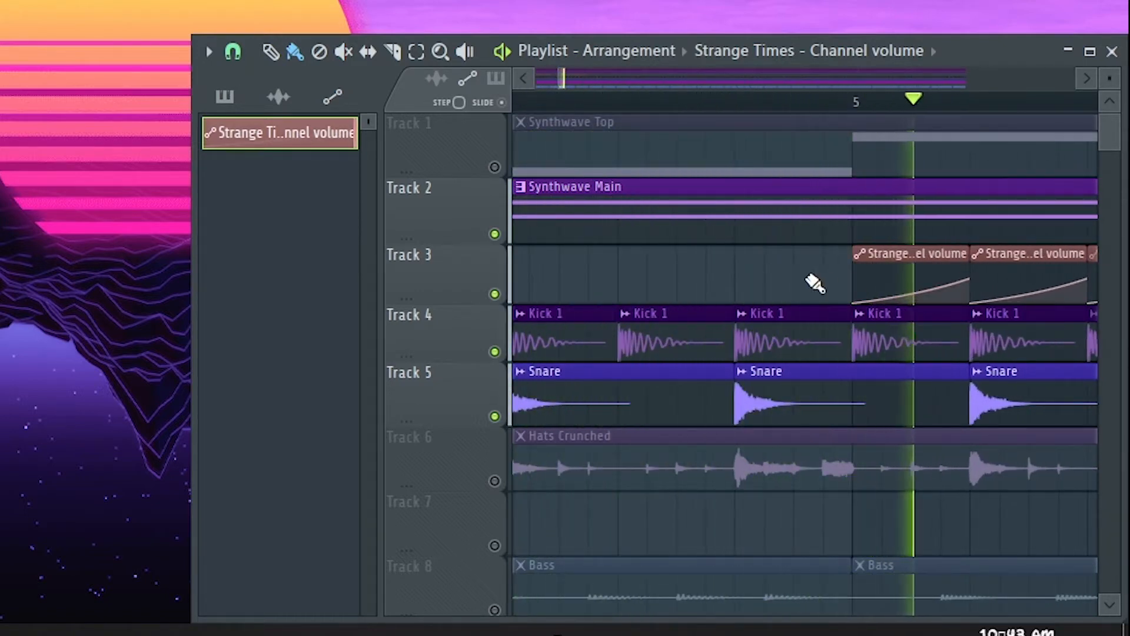
scroll(612, 306, "down", 3)
scroll(927, 290, "down", 2)
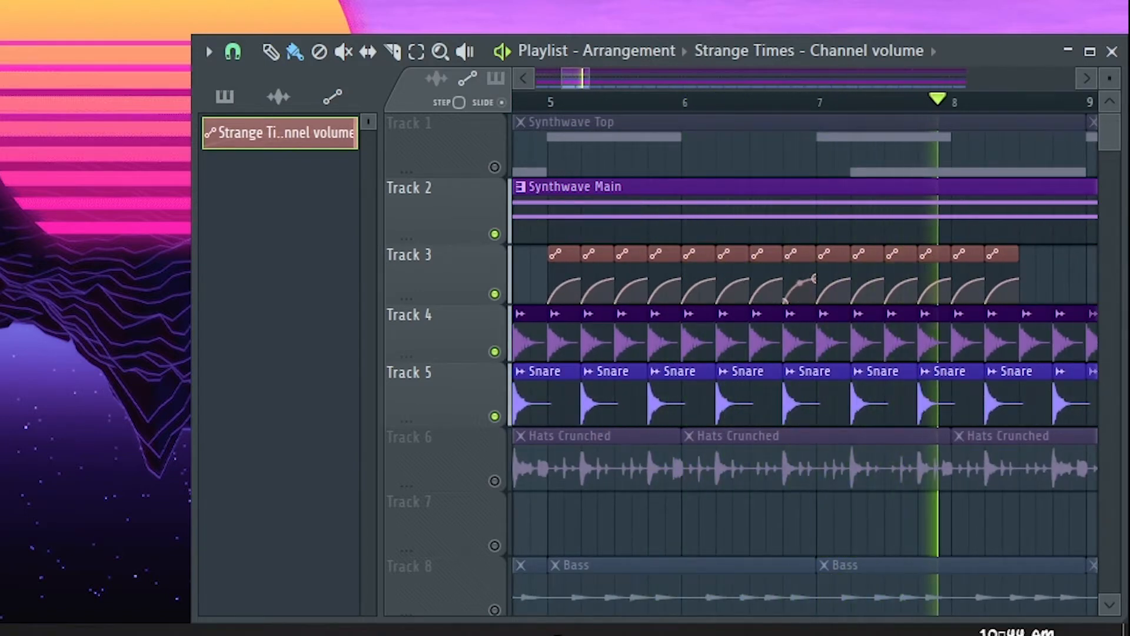
scroll(751, 287, "down", 4)
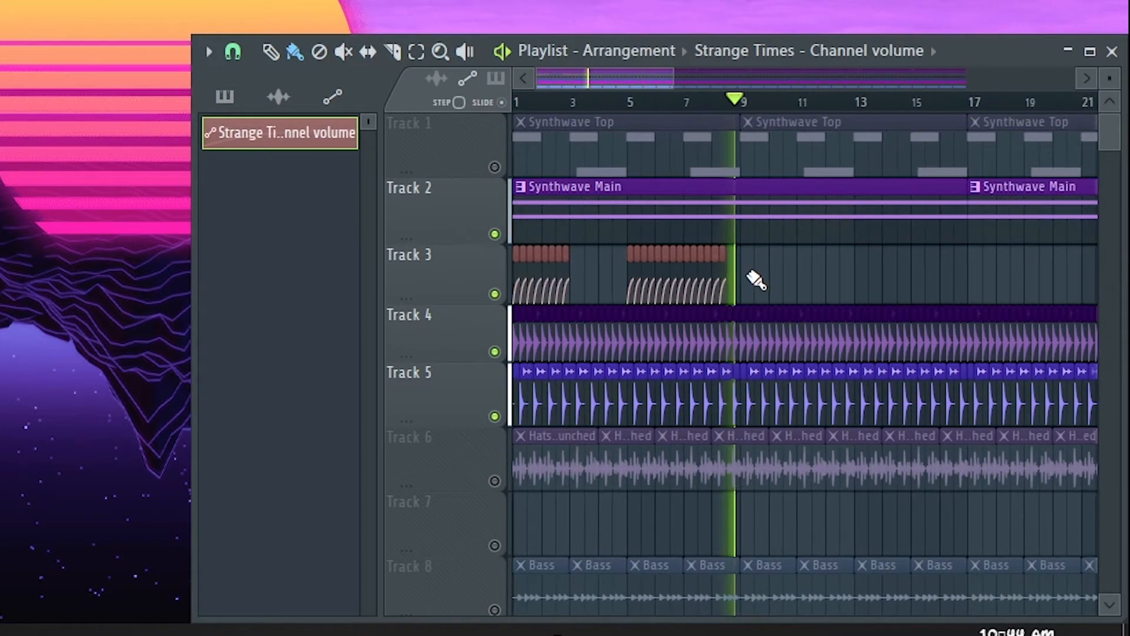
- Stop playback and delete the Strange Times channel volume automation clip from the project
key("space")
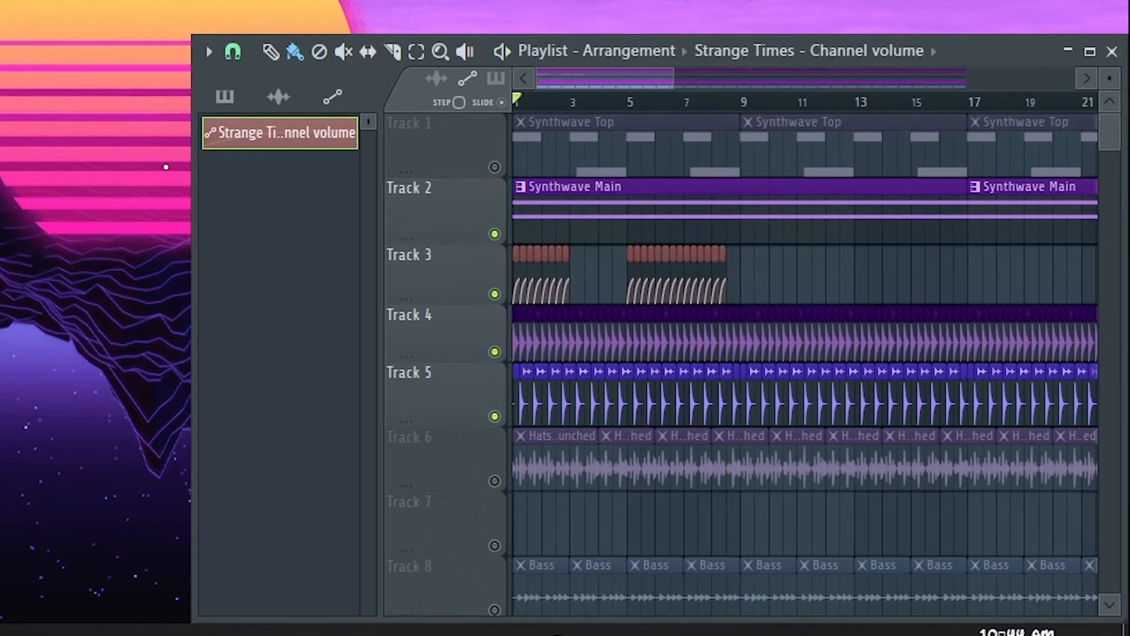
right_click(243, 131)
left_click(282, 341)
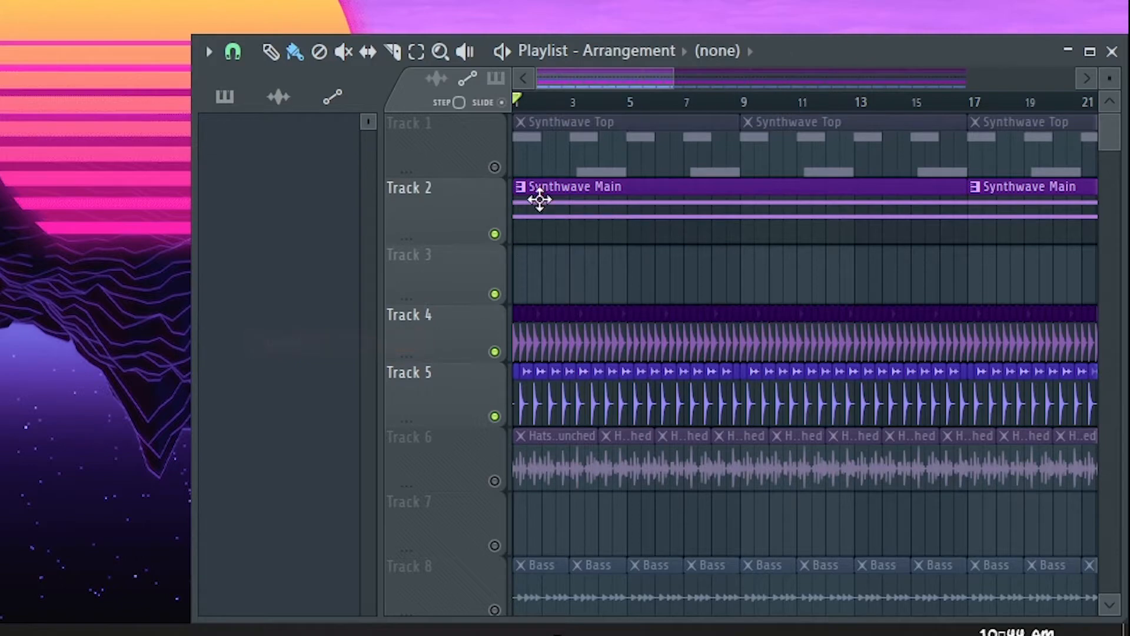
scroll(579, 235, "up", 3)
left_click_drag(577, 81, 550, 82)
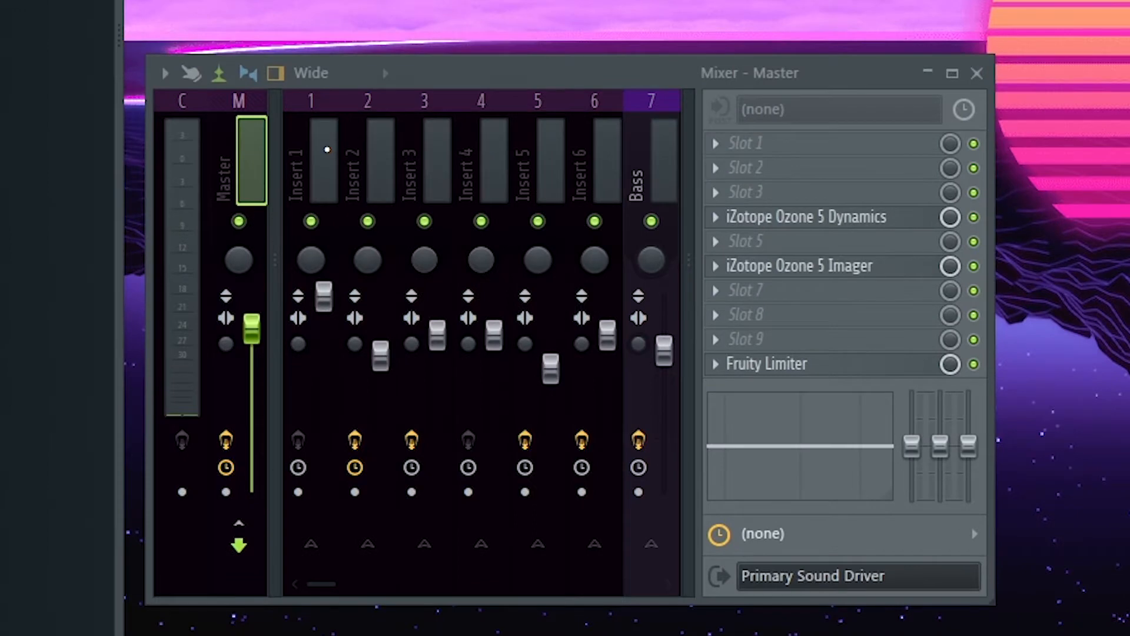
- Play the arrangement and load Fruity Limiter on mixer track Insert 1, moving its window clear of the mixer
left_click(240, 382)
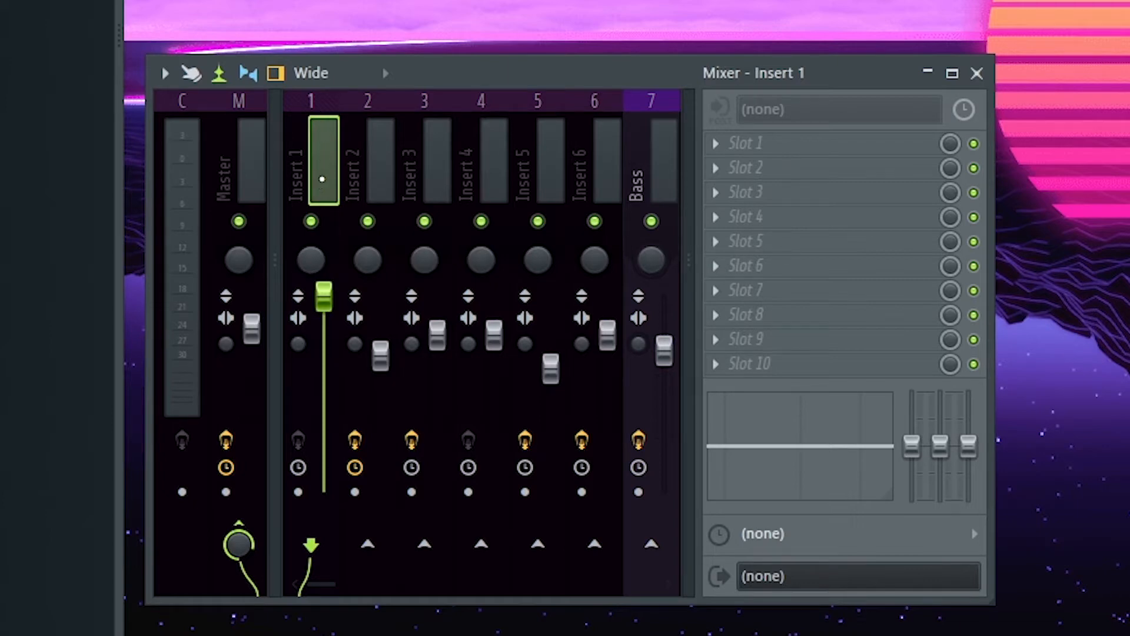
key("space")
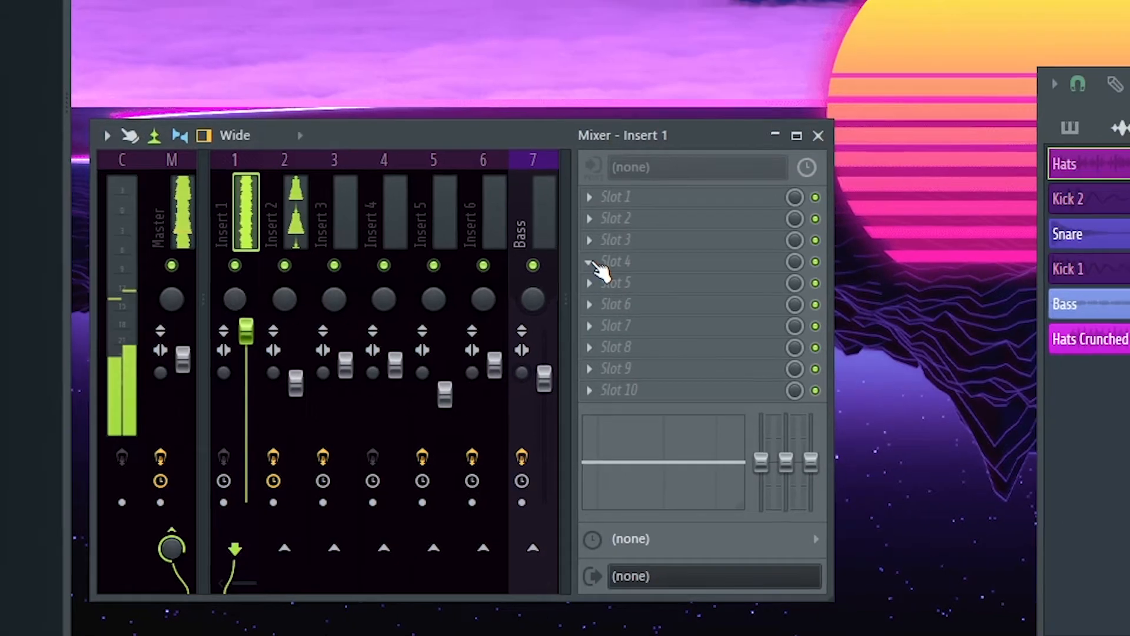
left_click(728, 218)
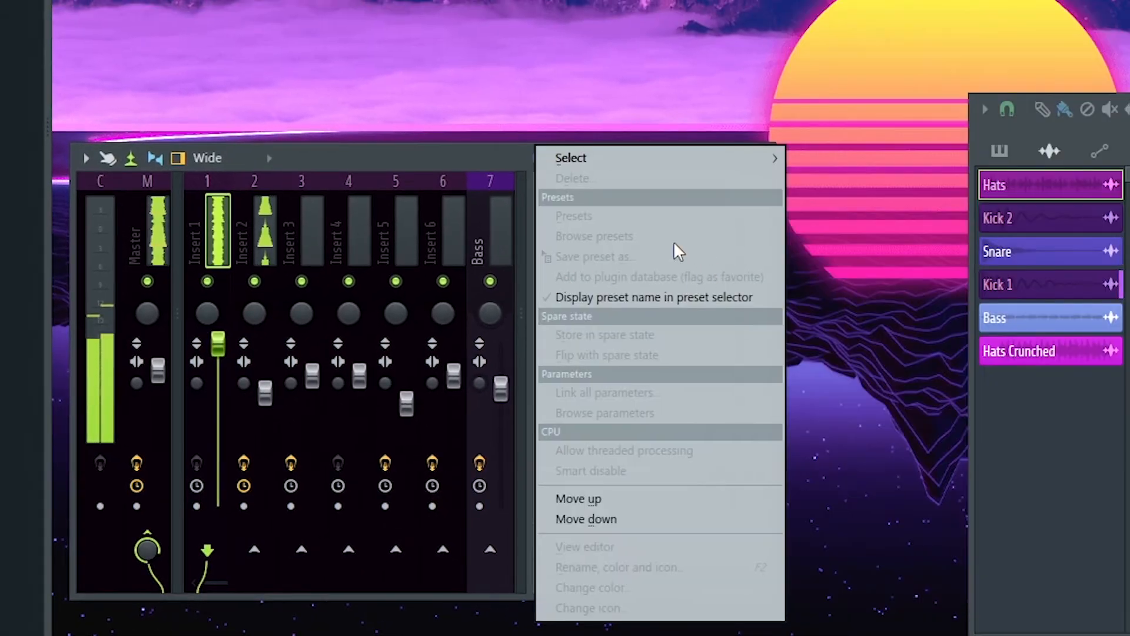
mouse_move(718, 160)
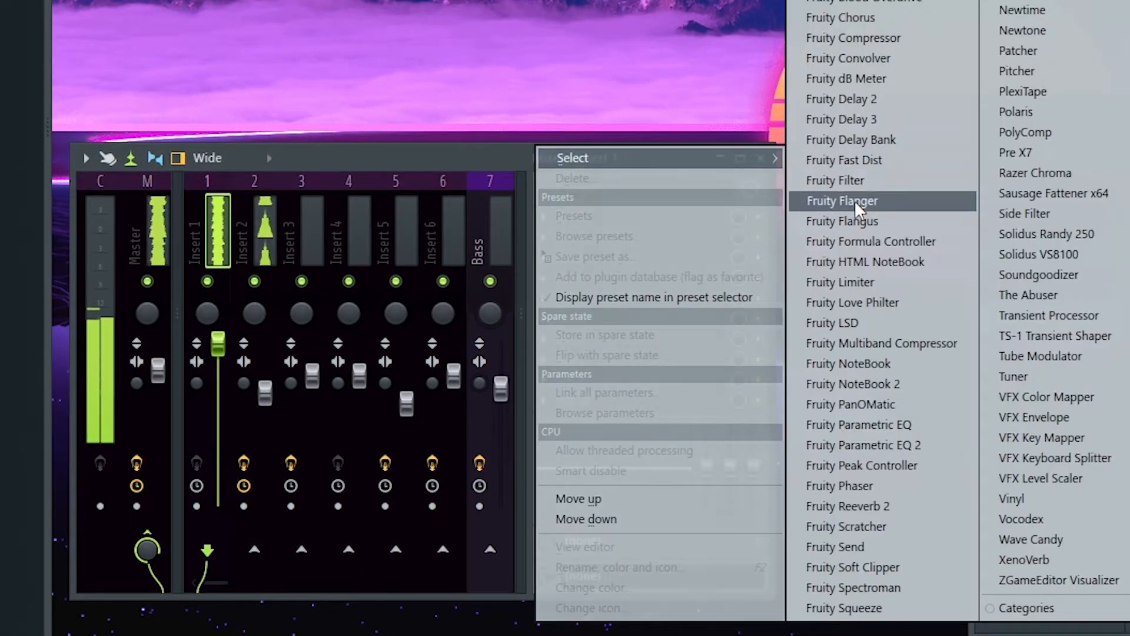
left_click(842, 282)
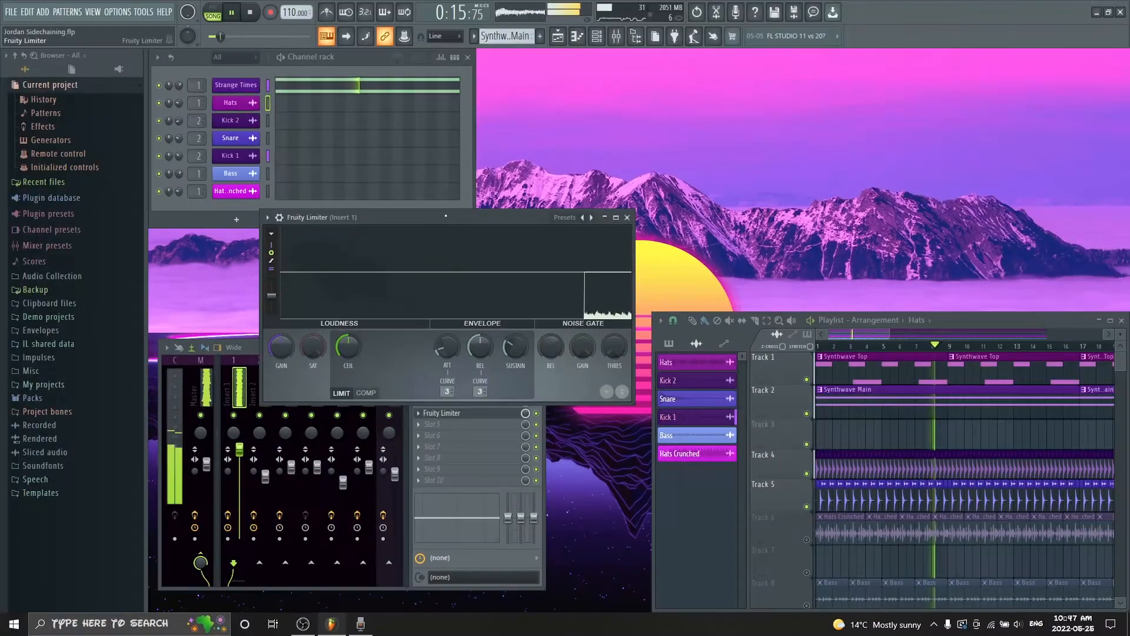
left_click_drag(445, 216, 840, 69)
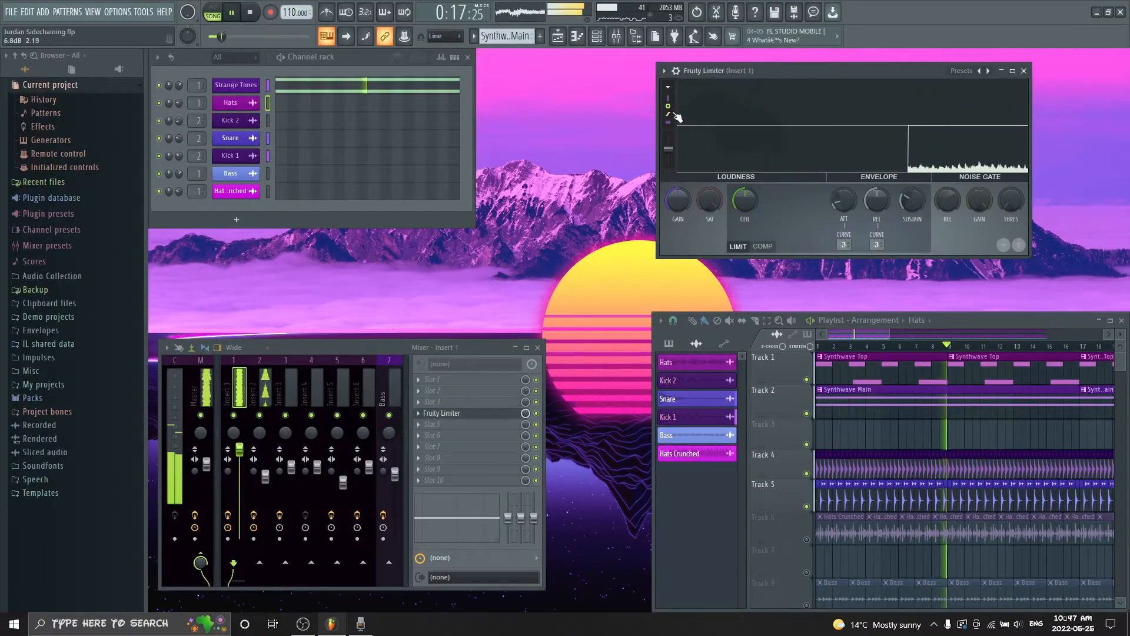
- Adjust the gain, saturation and ceiling of the Master track's Fruity Limiter and close its window
left_click(208, 387)
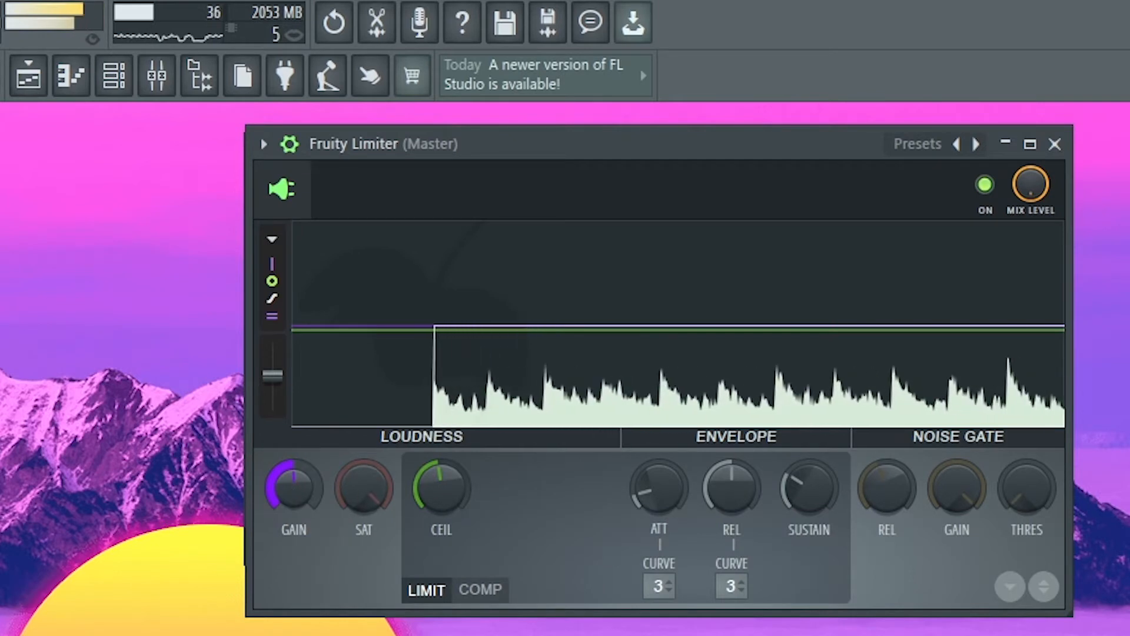
left_click_drag(289, 504, 289, 504)
left_click_drag(362, 510, 362, 435)
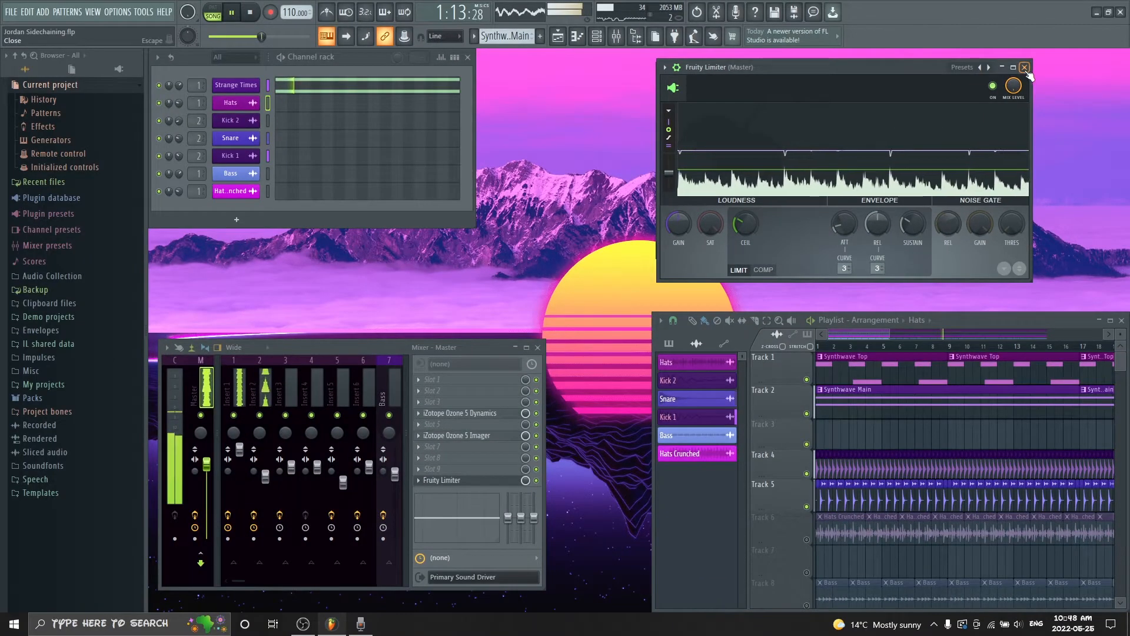
left_click(1024, 67)
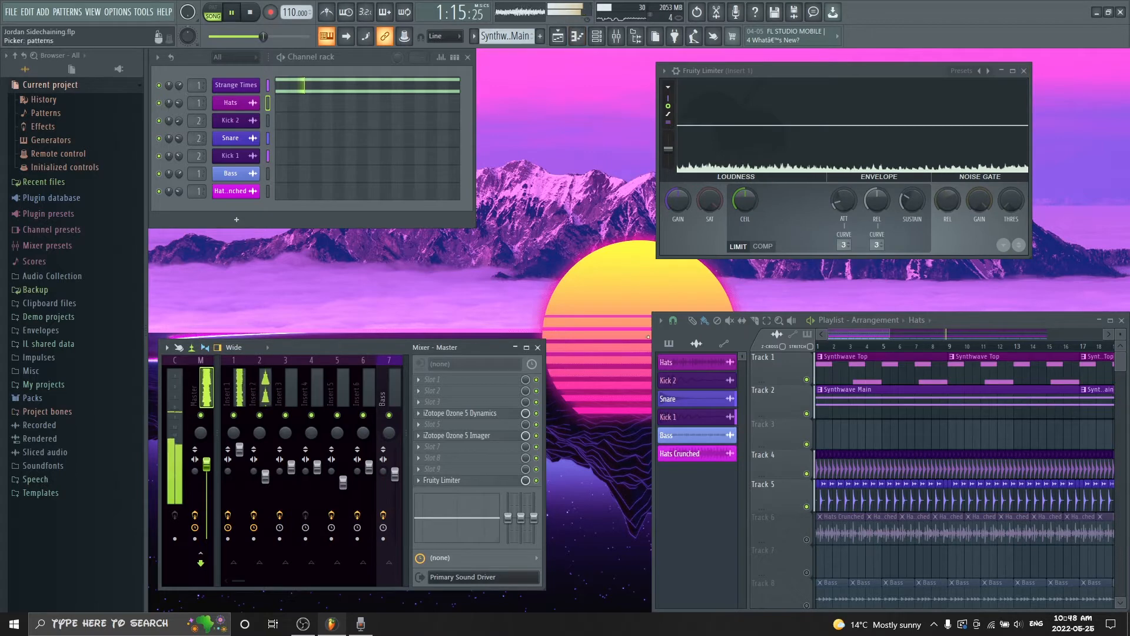
- Reopen the Fruity Limiter on Insert 1 and reposition its window above the playlist
left_click(238, 388)
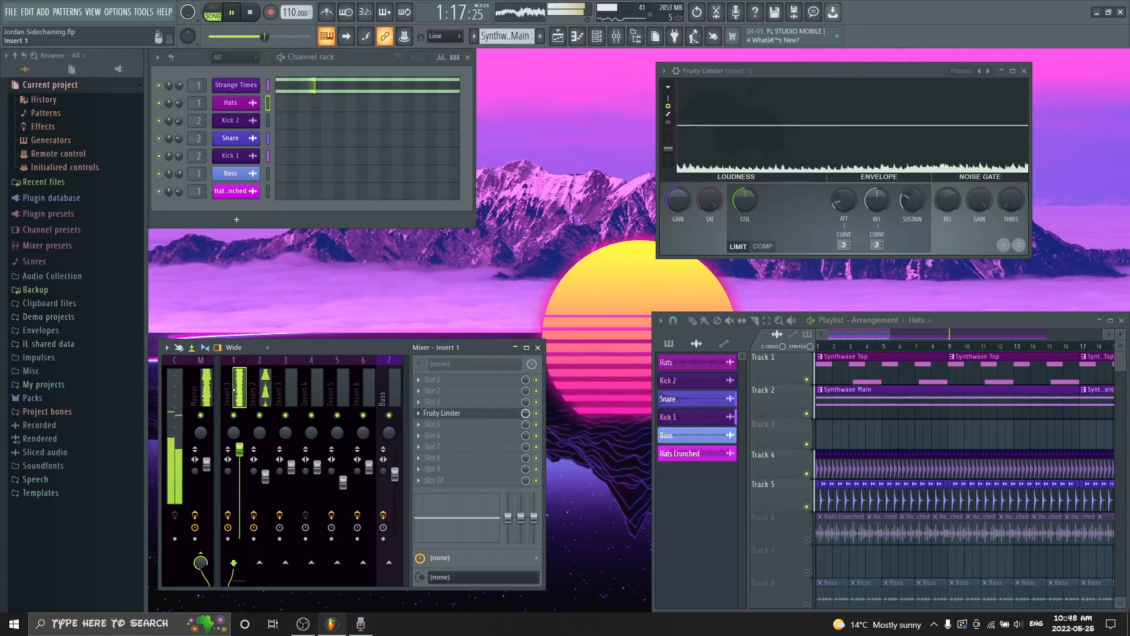
left_click(489, 415)
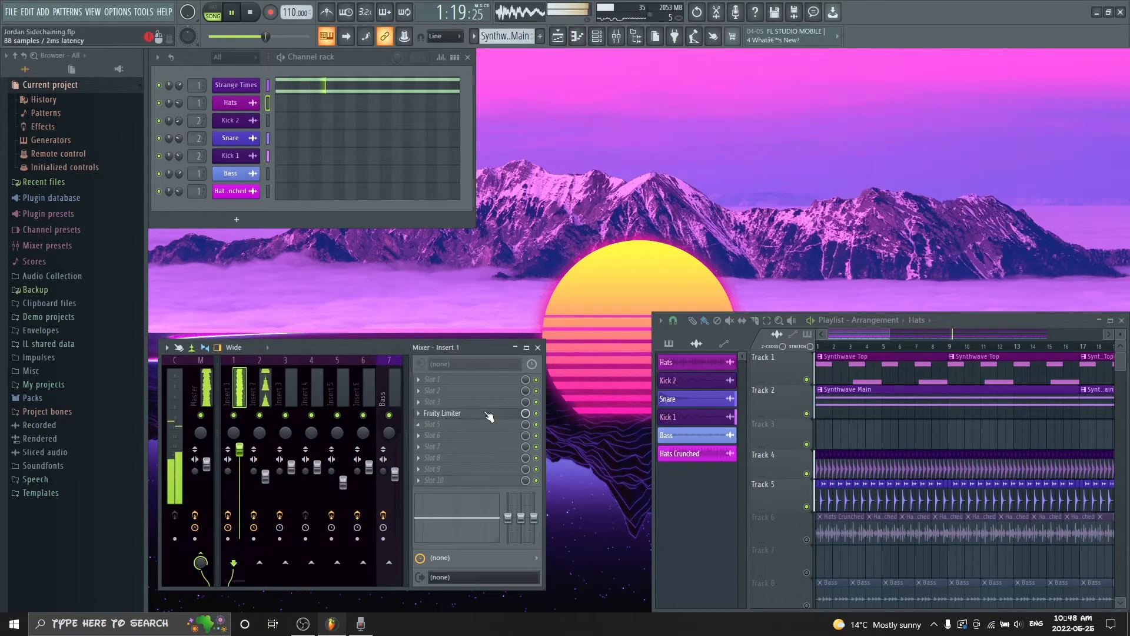
left_click(490, 414)
left_click_drag(819, 72, 873, 95)
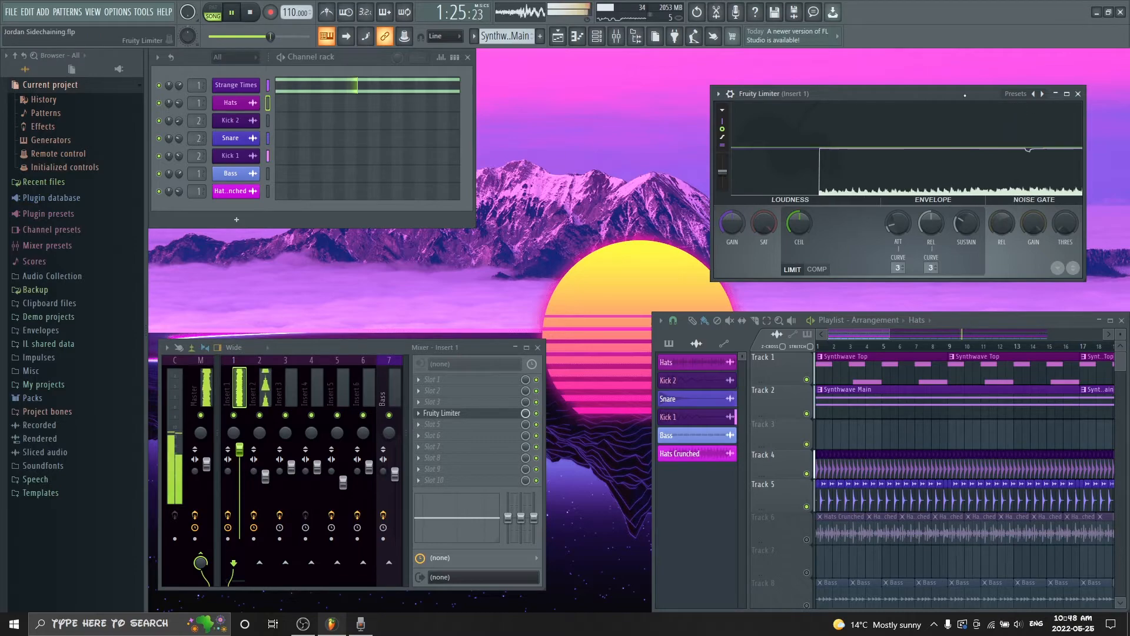
left_click_drag(882, 93, 903, 69)
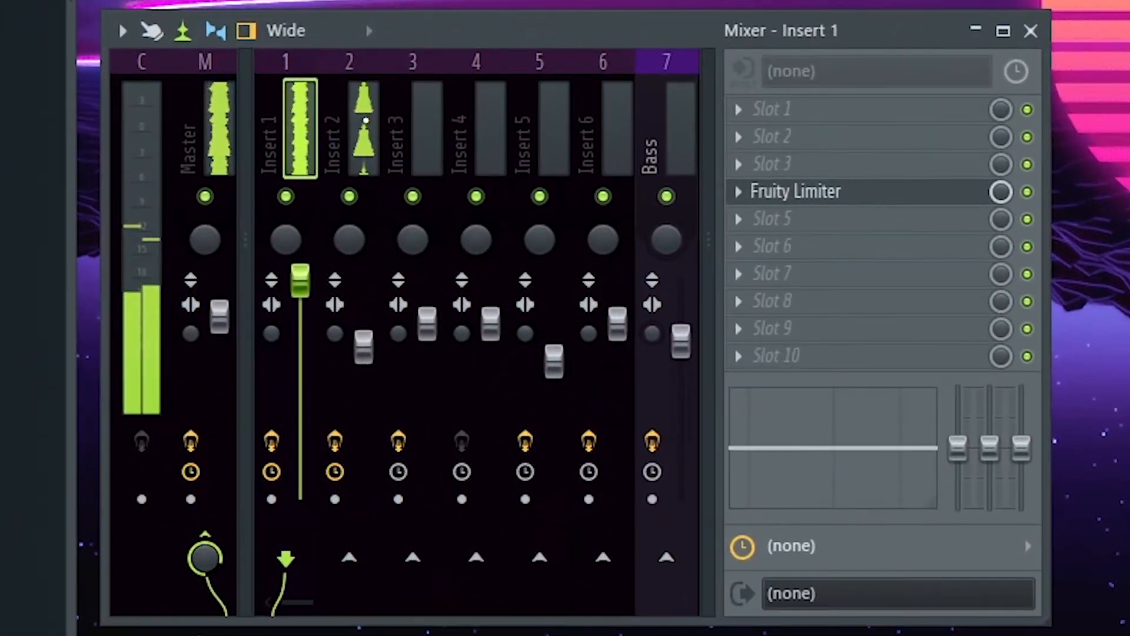
- Route Insert 2 to Inserts 3, 4 and 5 in the mixer
left_click(364, 123)
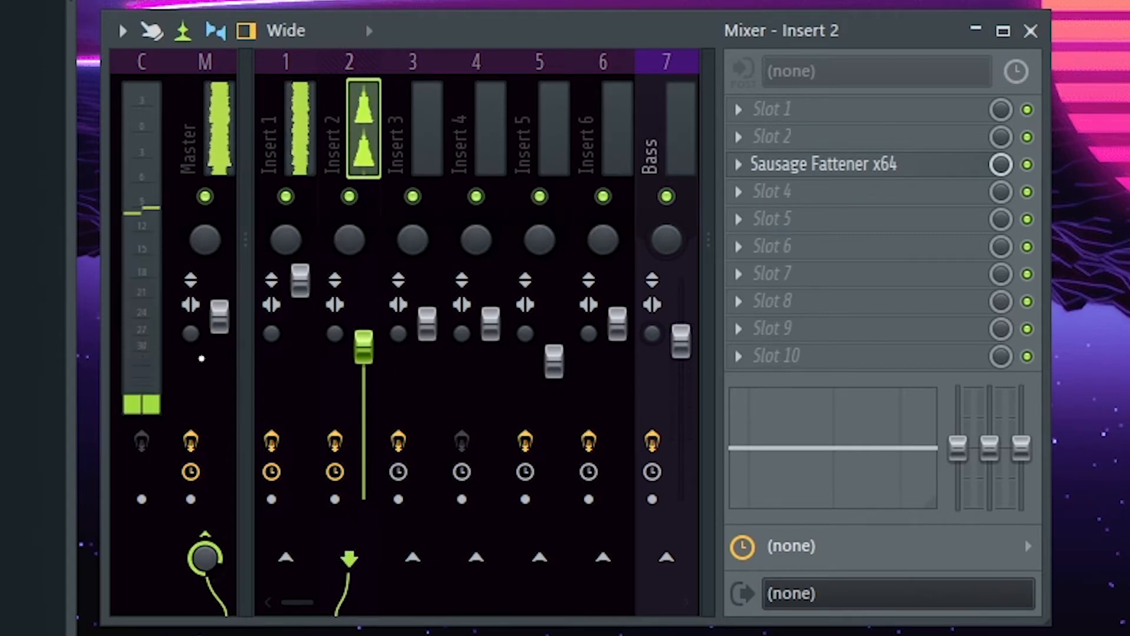
left_click(412, 557)
left_click(476, 556)
left_click(540, 557)
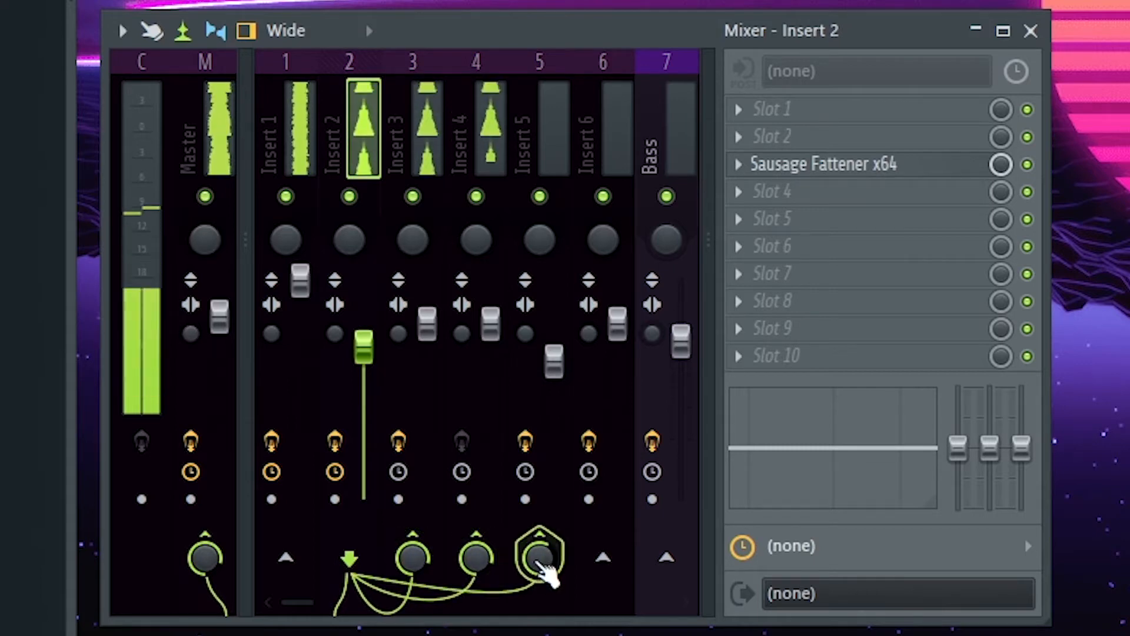
- Remove the routings from Insert 2 to Inserts 3, 4 and 5
left_click(476, 557)
left_click(547, 545)
left_click(415, 550)
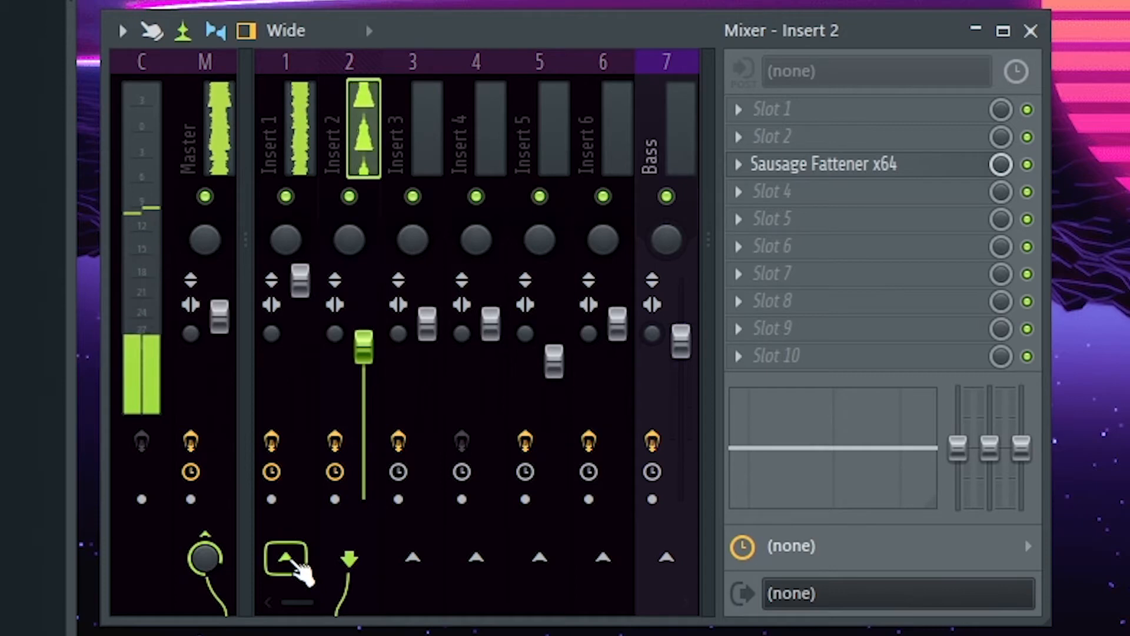
- Sidechain Insert 2 to Insert 1 while keeping its Master routing, and select Insert 1
right_click(287, 560)
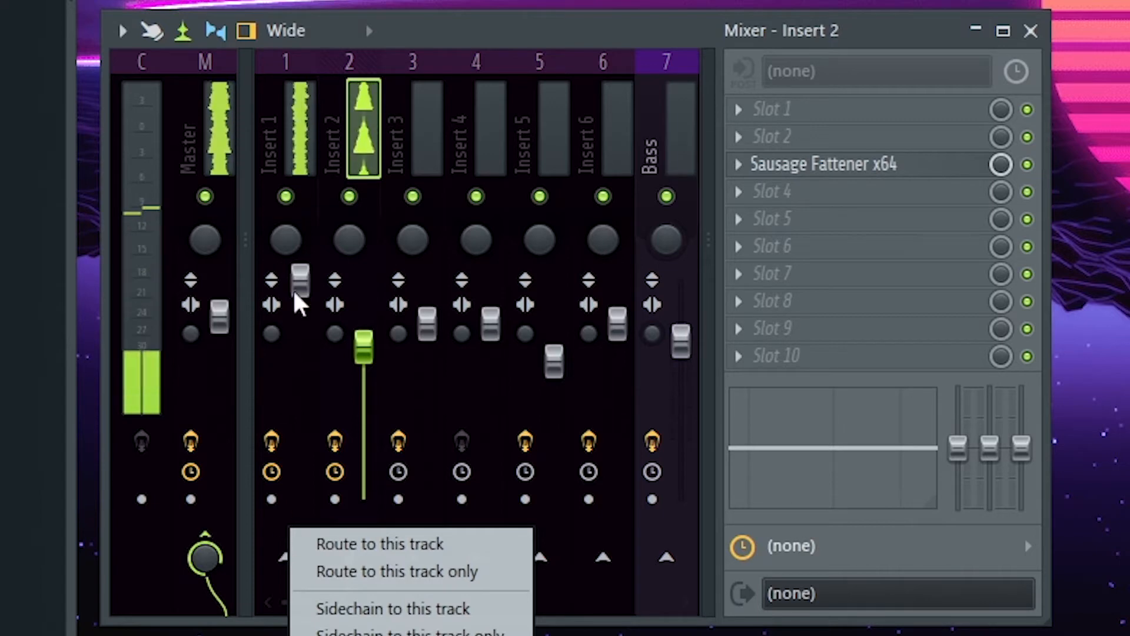
left_click(318, 608)
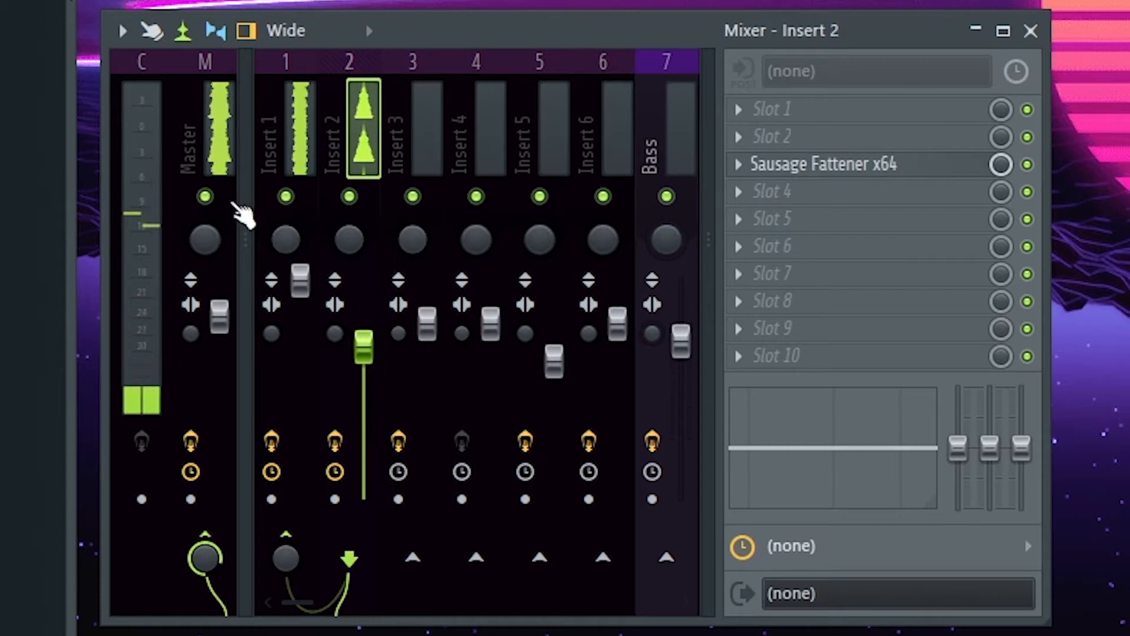
left_click(313, 142)
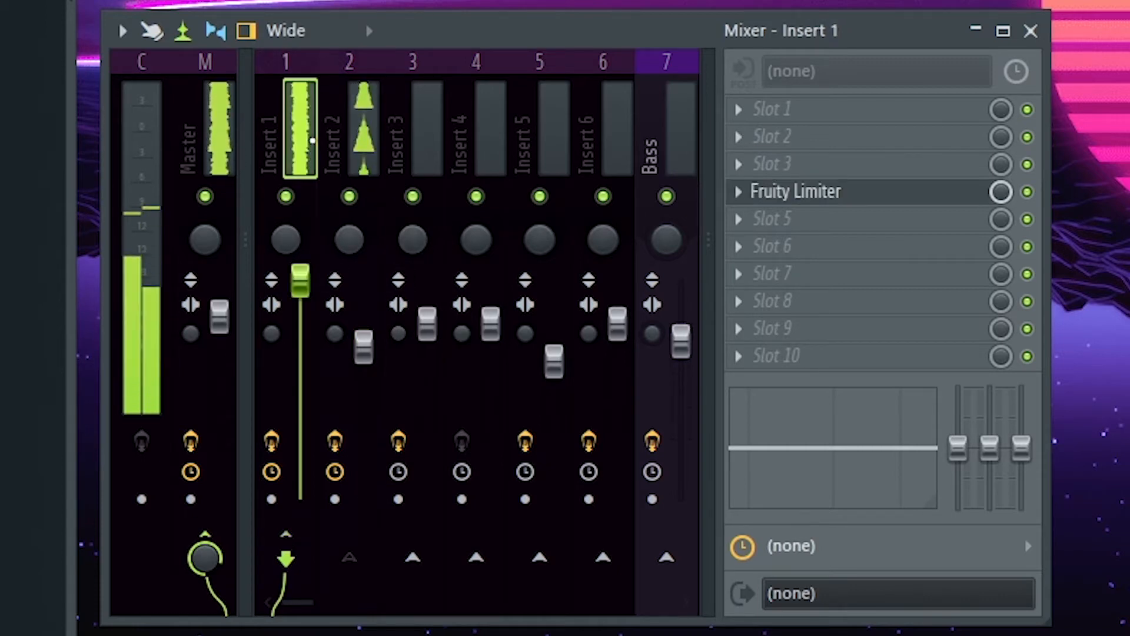
- Open the Fruity Limiter on Insert 1, switch it to COMP mode and set its sidechain input to Insert 2
left_click(359, 106)
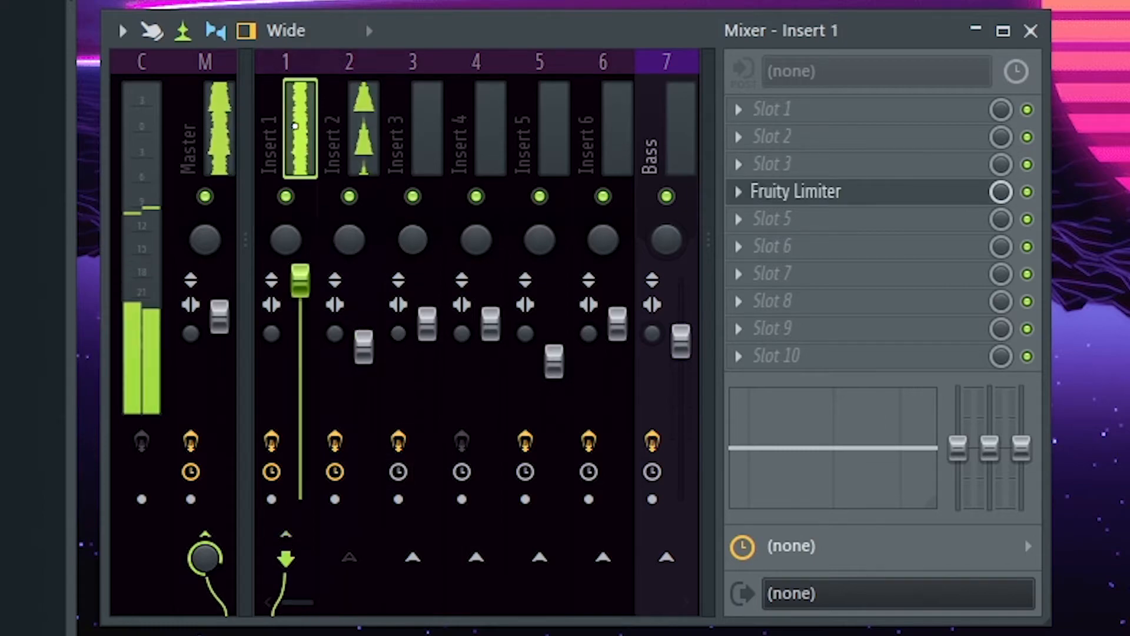
left_click(815, 194)
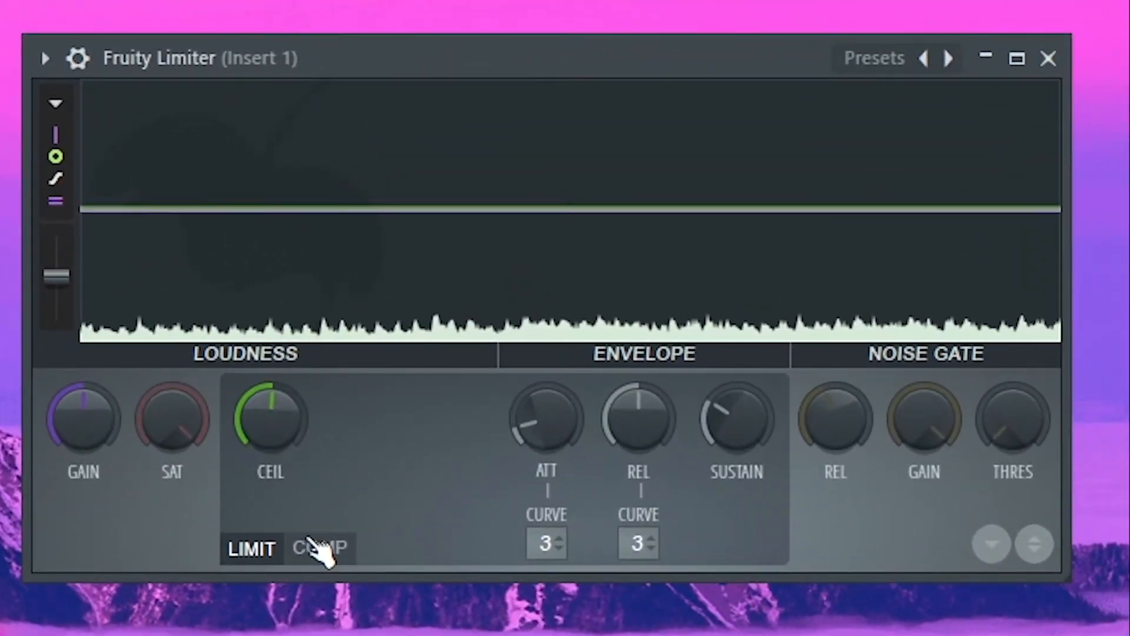
left_click(323, 548)
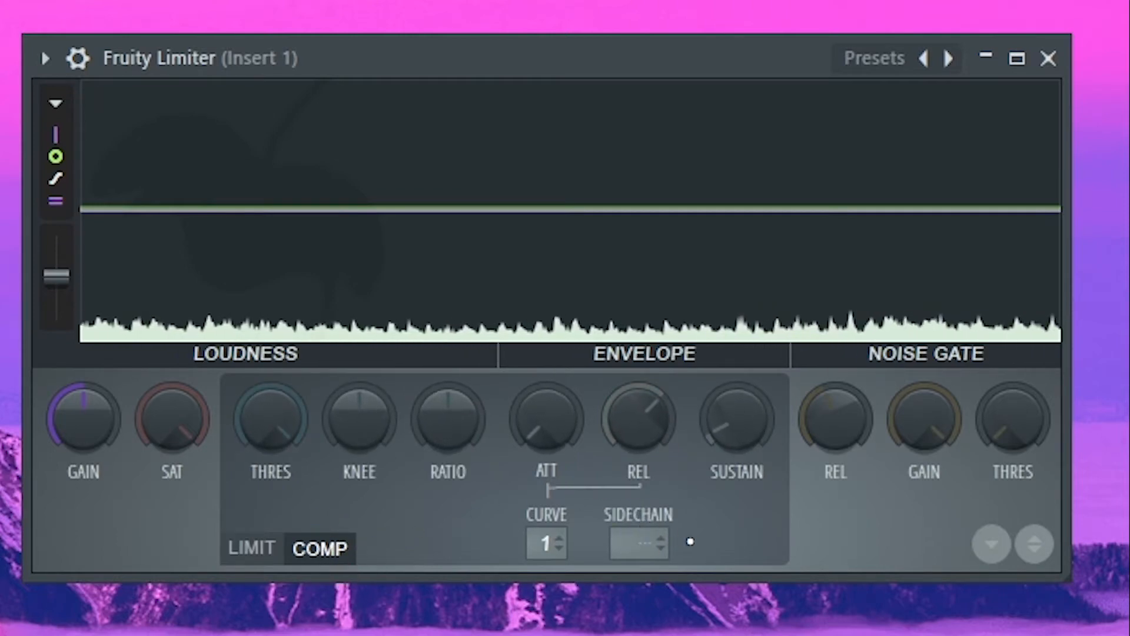
left_click(631, 534)
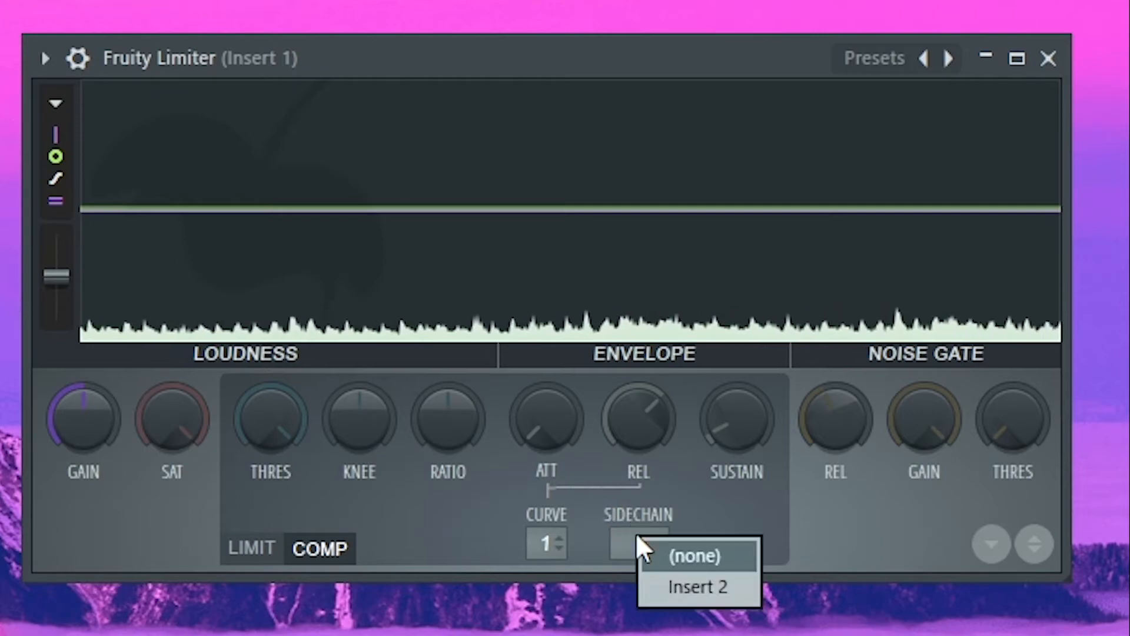
left_click(696, 588)
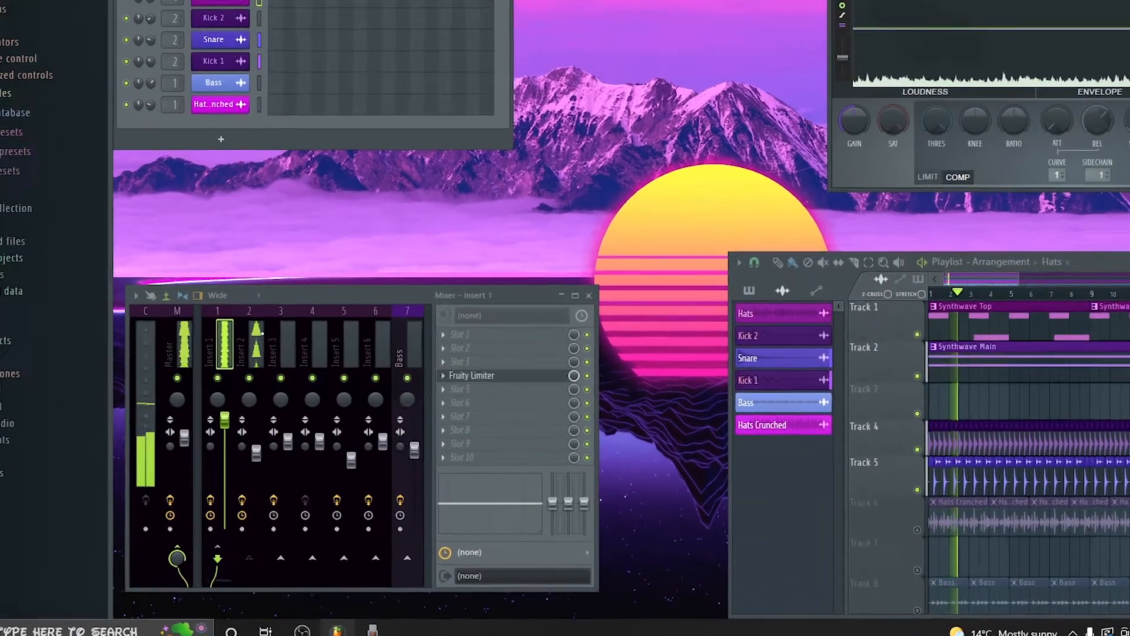
- Remove the send from Insert 2 to Insert 1 in the mixer
left_click(262, 333)
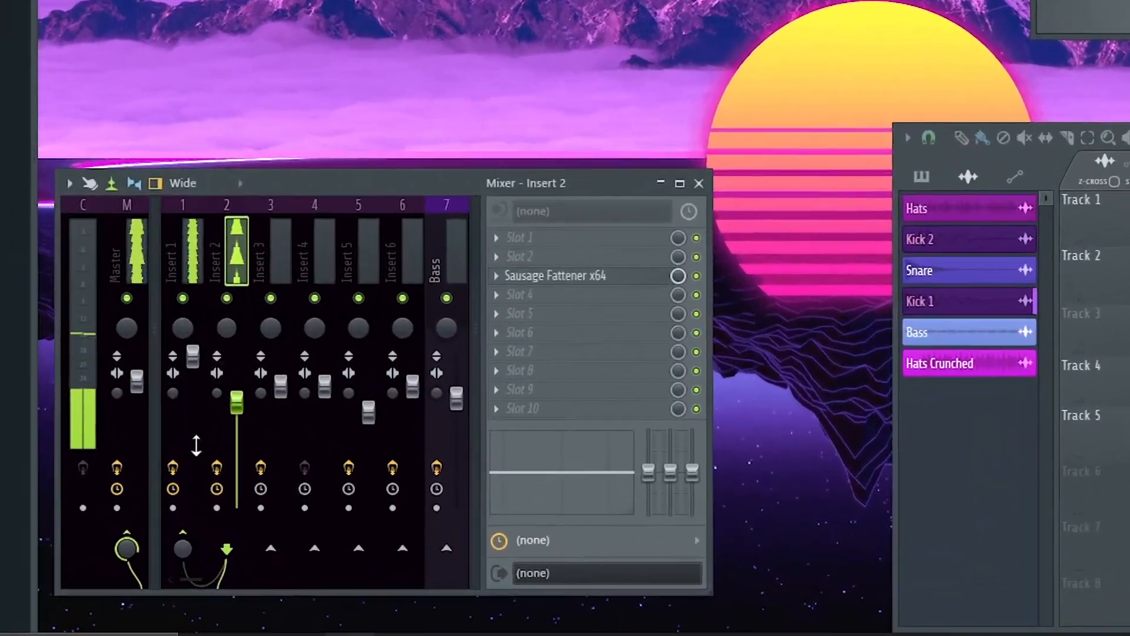
left_click(219, 548)
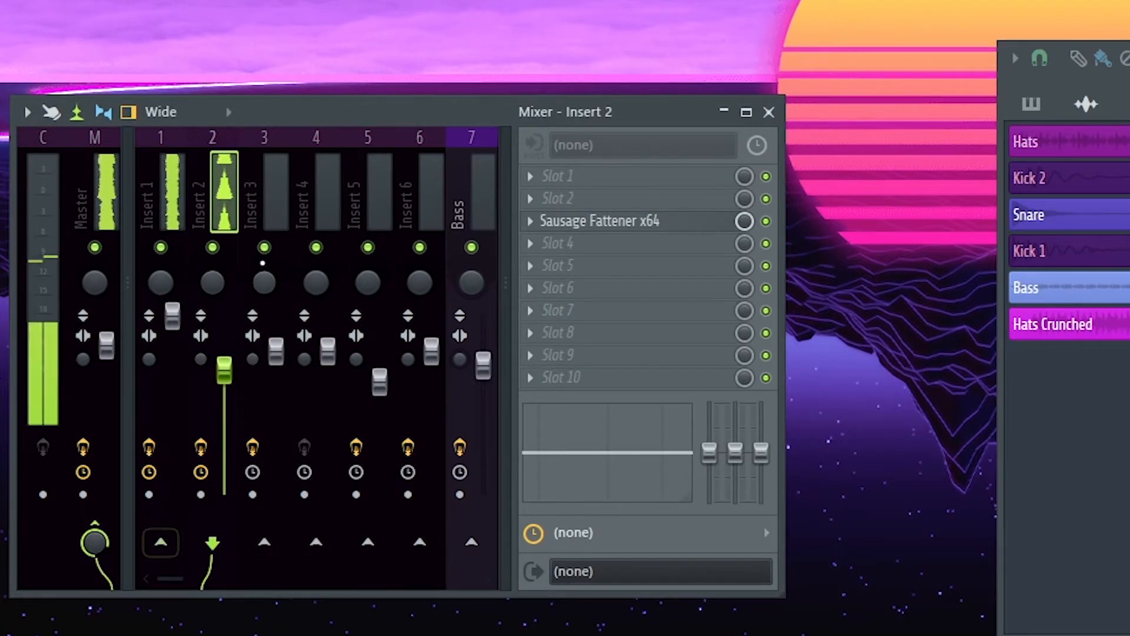
mouse_move(849, 443)
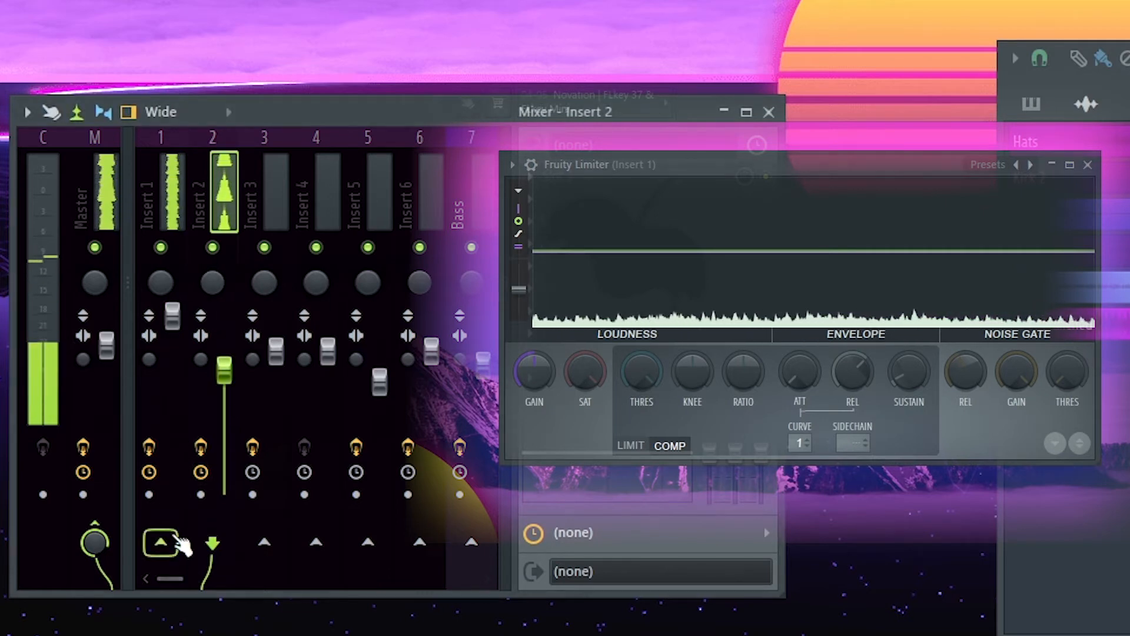
- Sidechain Insert 2 to Insert 1 again and choose Insert 2 as the Fruity Limiter's sidechain input
right_click(162, 542)
left_click(254, 585)
right_click(858, 447)
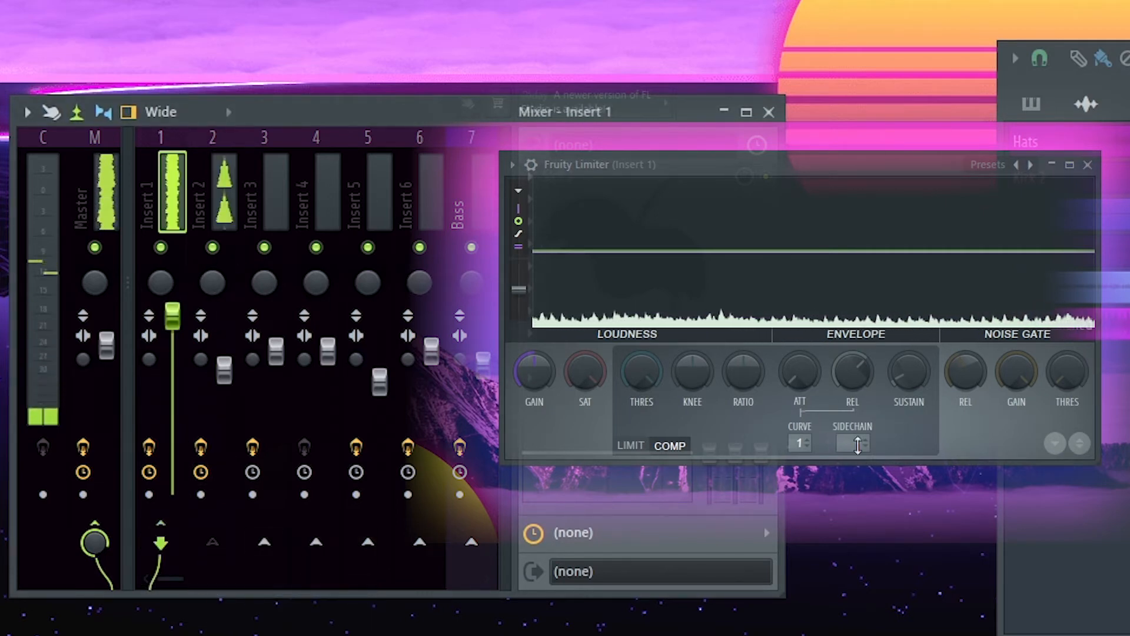
left_click(888, 480)
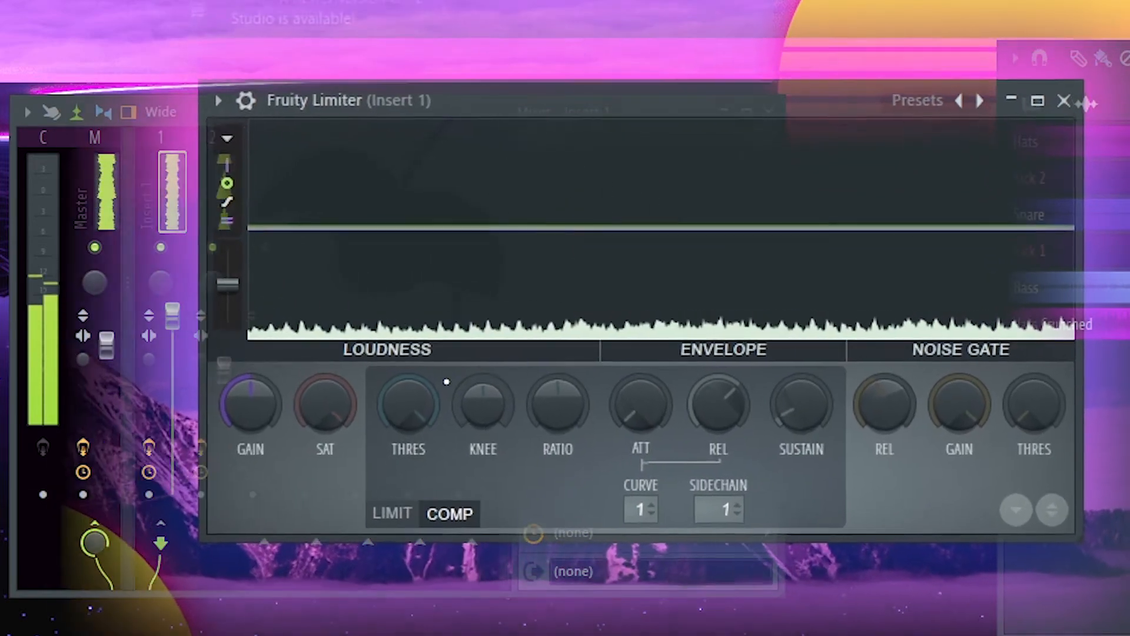
- Raise the threshold, knee and ratio of the Fruity Limiter's compressor
left_click_drag(408, 406, 384, 400)
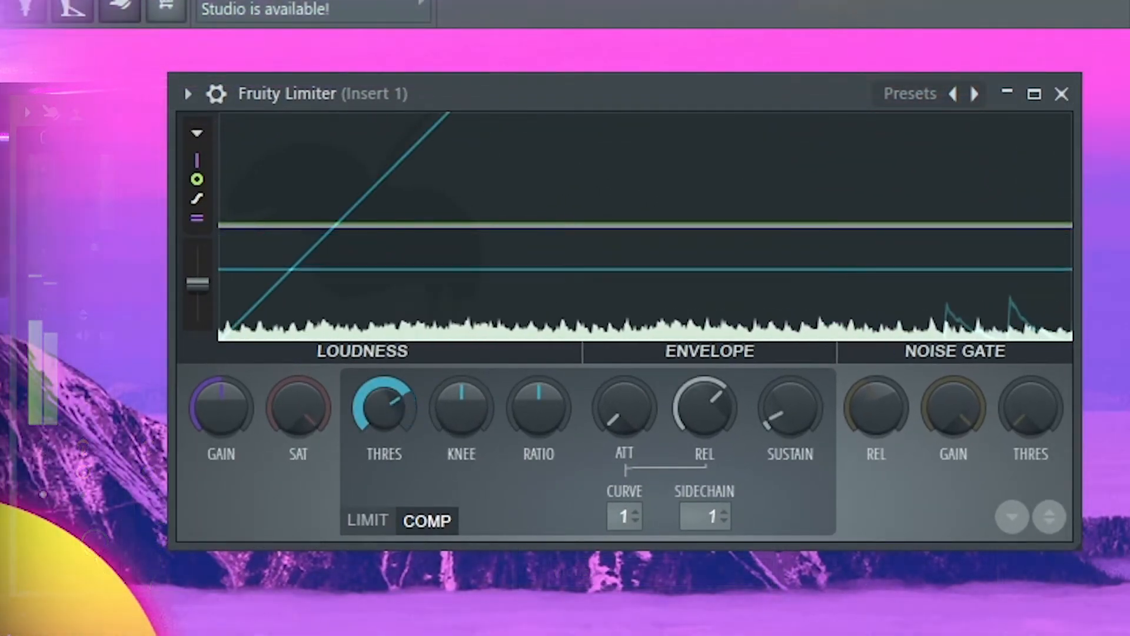
left_click_drag(462, 406, 461, 388)
left_click_drag(538, 406, 539, 394)
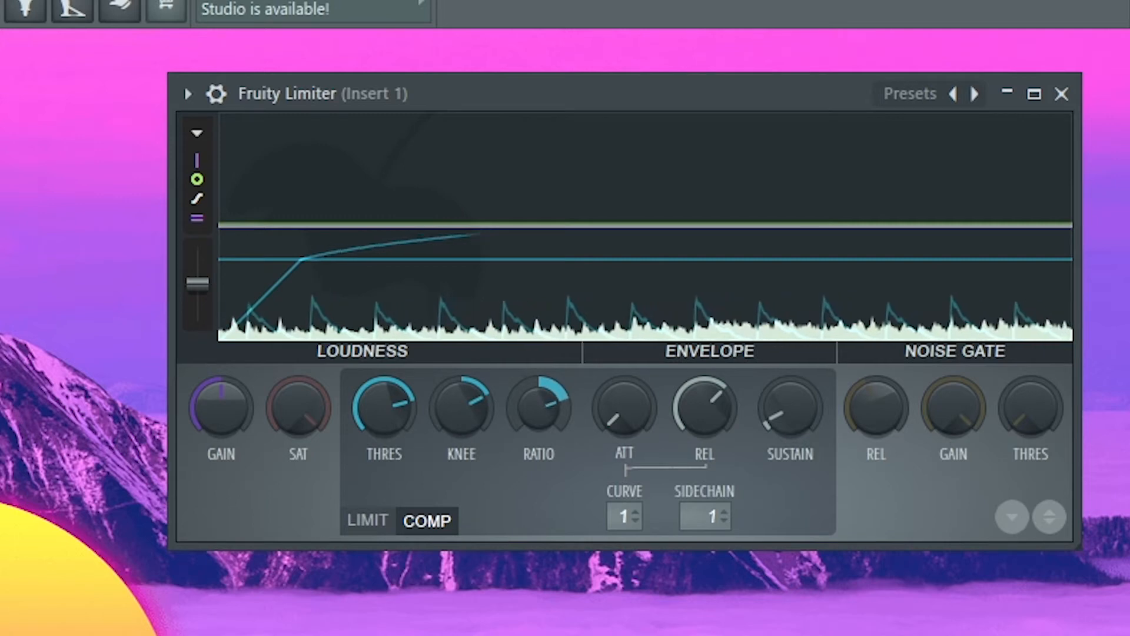
left_click_drag(462, 406, 462, 402)
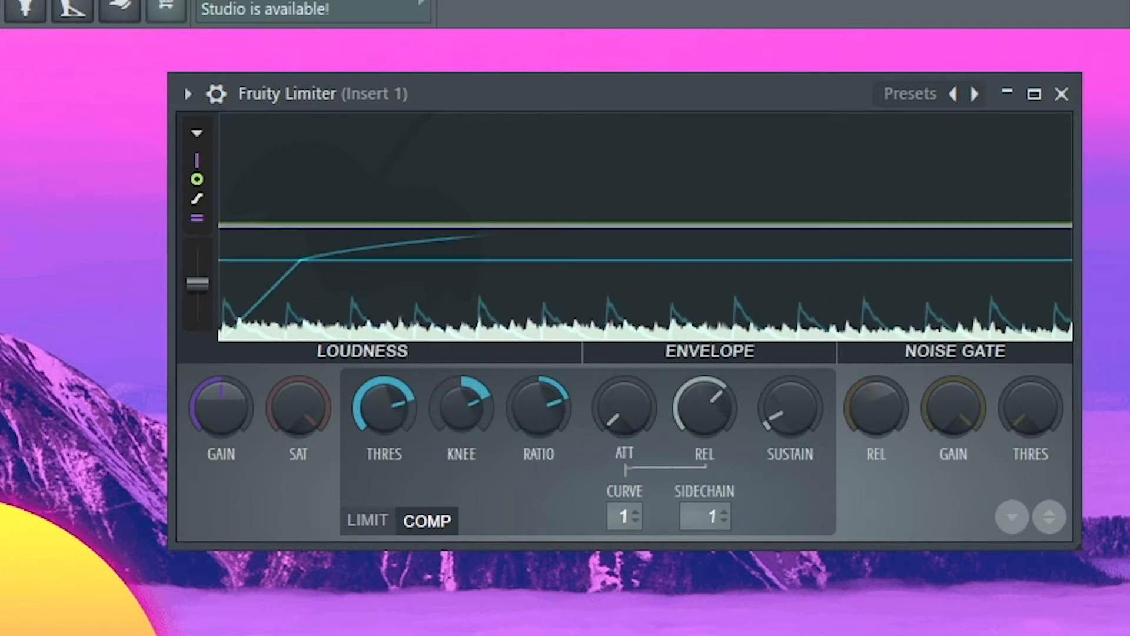
- Lower the compressor threshold to near its minimum and increase the knee, ratio, attack and sustain for stronger ducking
left_click_drag(384, 406, 384, 412)
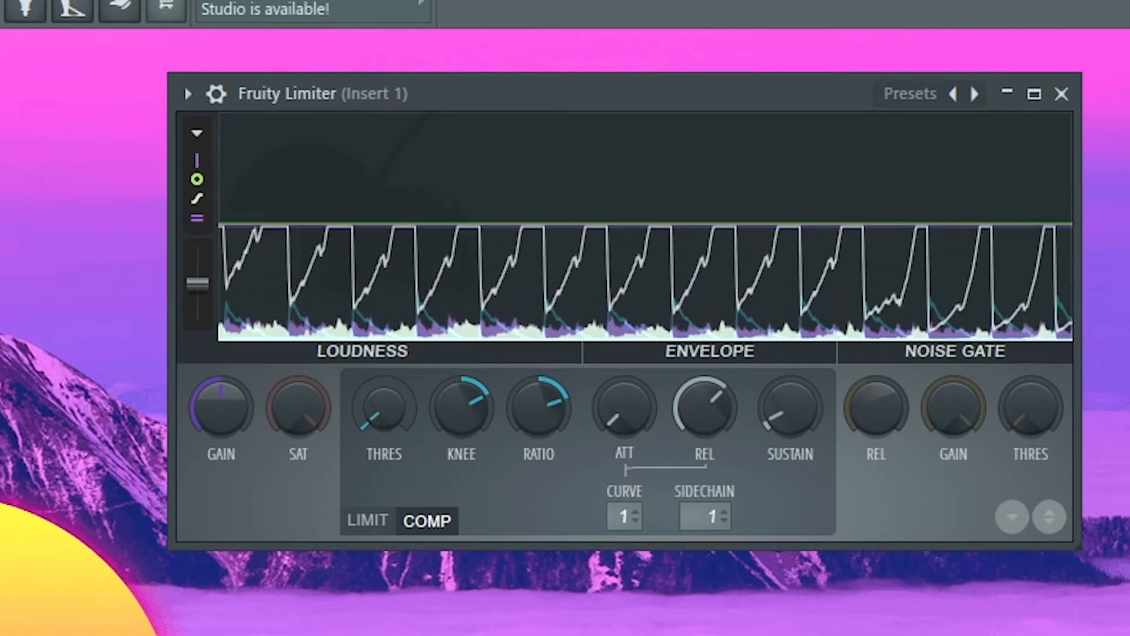
left_click_drag(384, 407, 384, 373)
left_click_drag(521, 407, 481, 405)
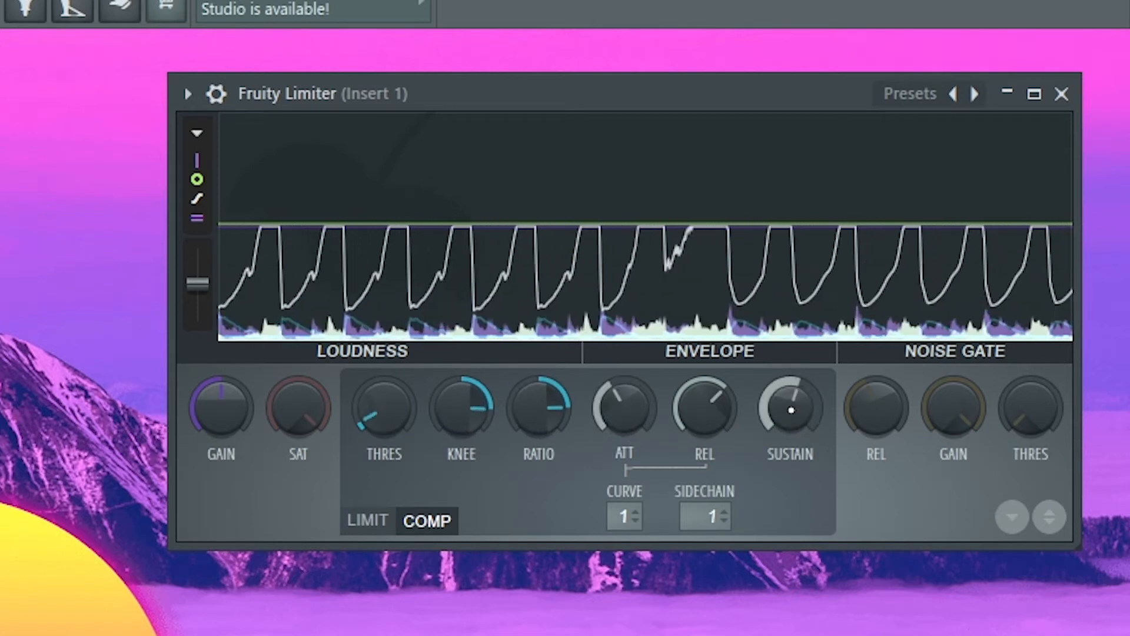
left_click_drag(789, 408, 789, 412)
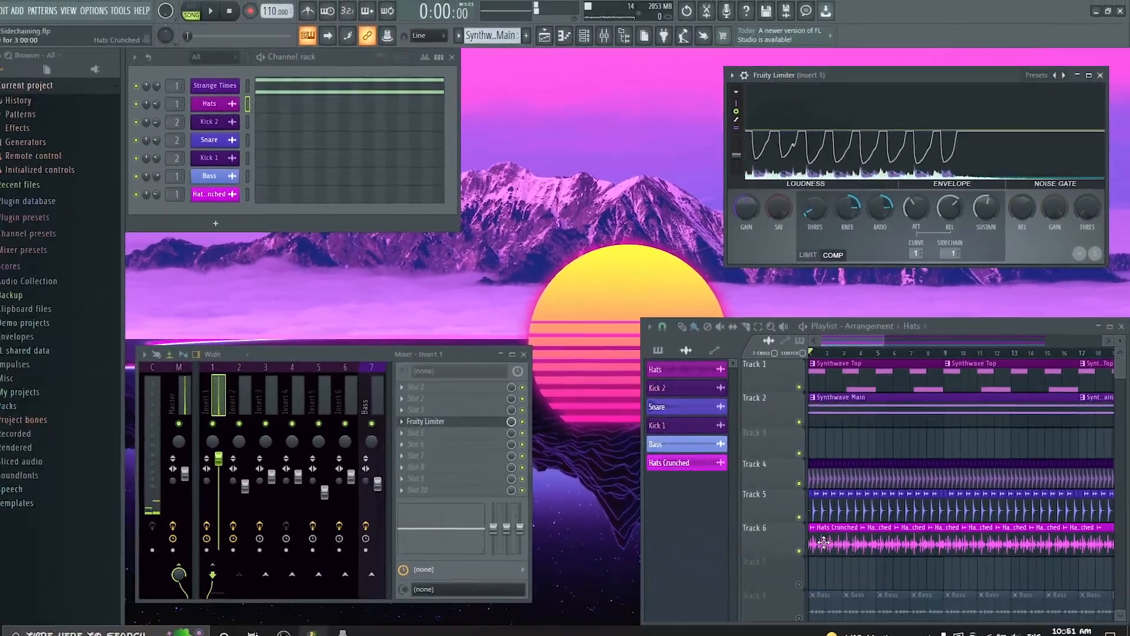
- Open the Hats Crunched clip's channel settings, try it on mixer track 2 and play the song
double_click(828, 530)
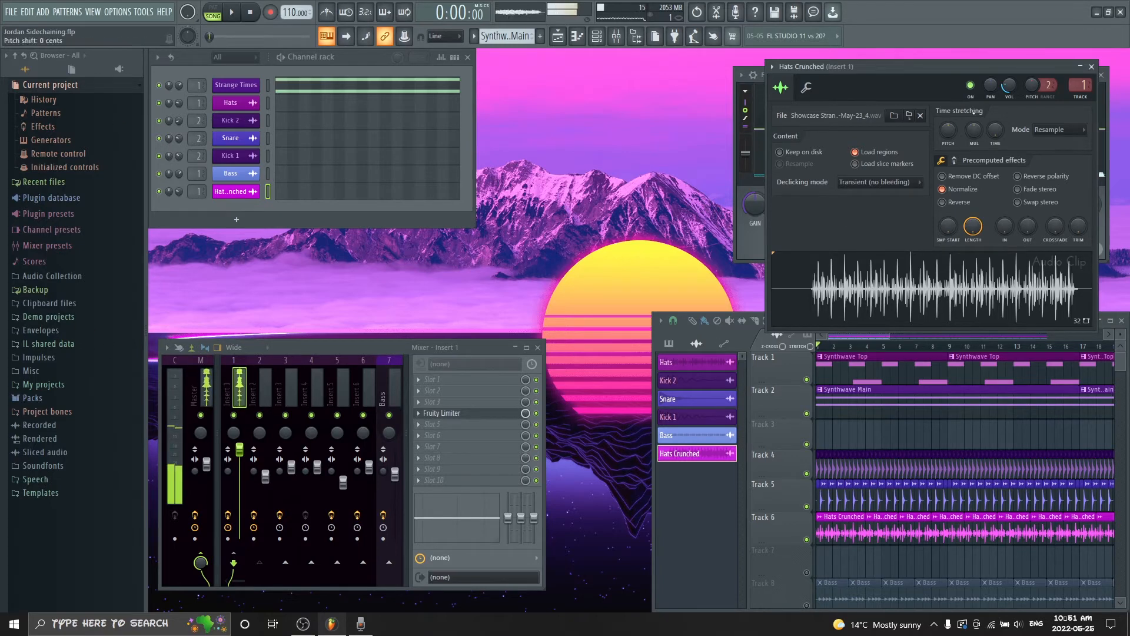
scroll(1078, 86, "up", 1)
right_click(1078, 86)
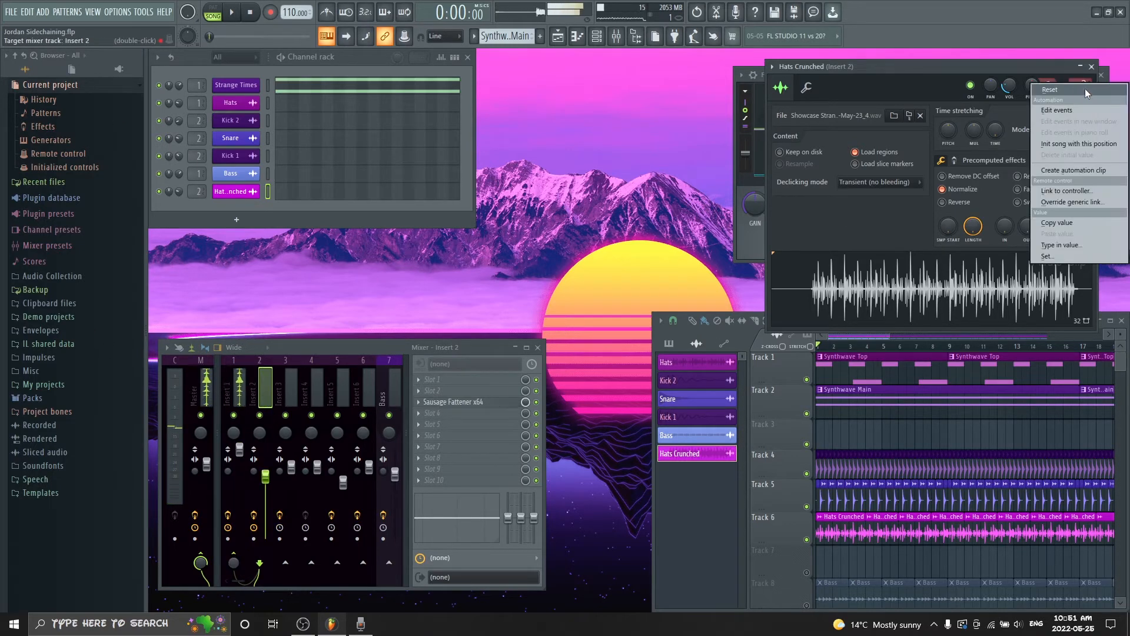
left_click_drag(284, 348, 286, 337)
key("space")
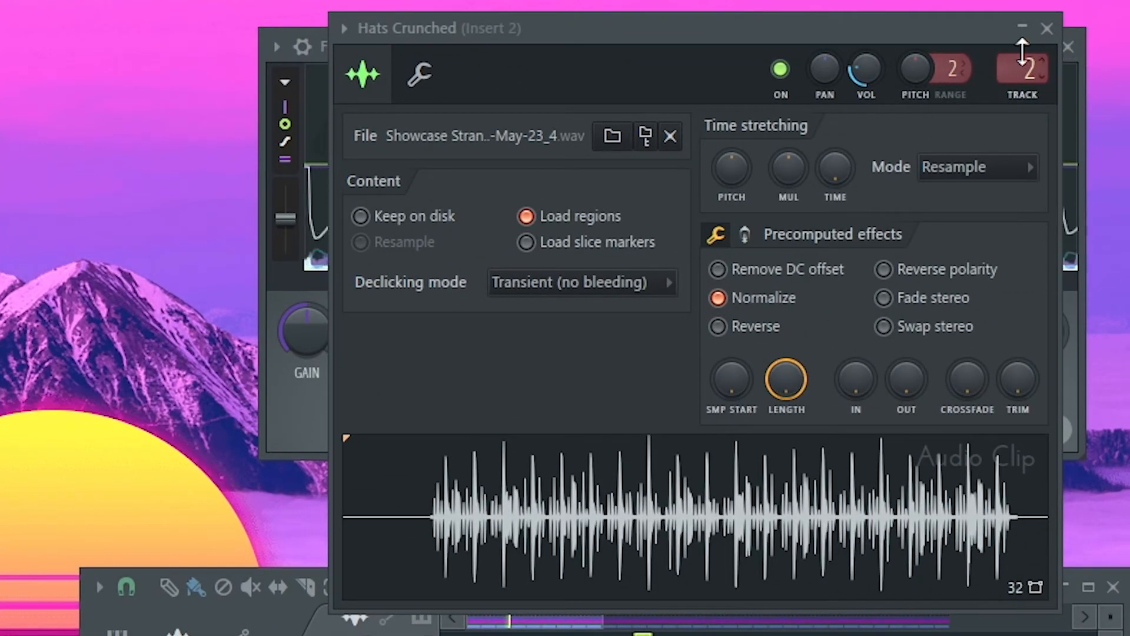
- Return the Hats Crunched clip to mixer track 1 and close its channel settings
scroll(1015, 69, "down", 2)
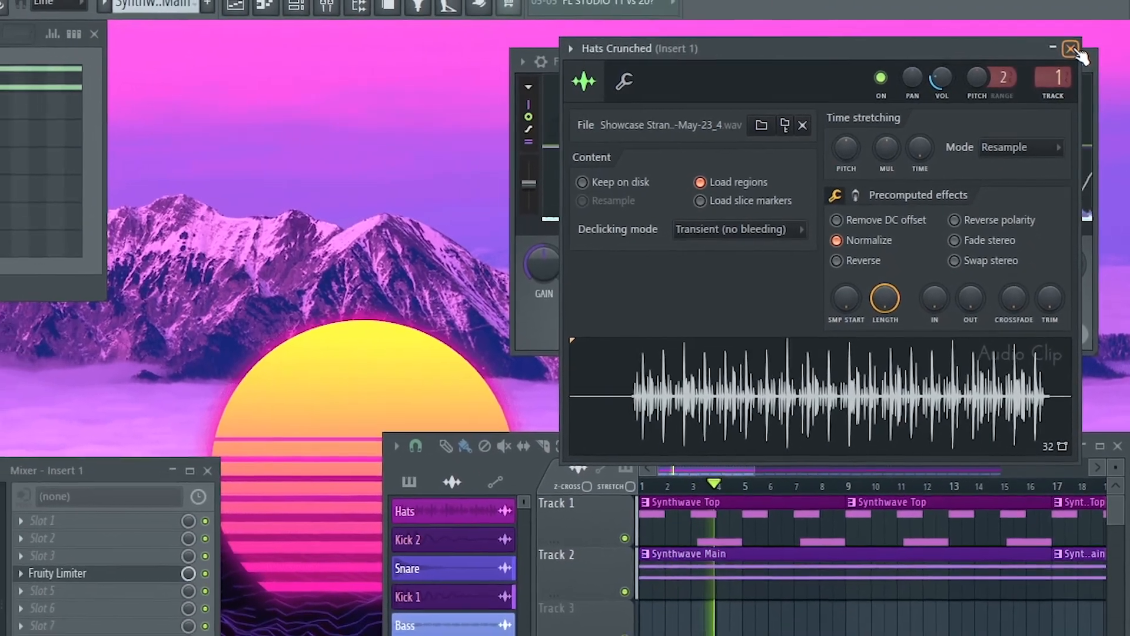
left_click(1063, 43)
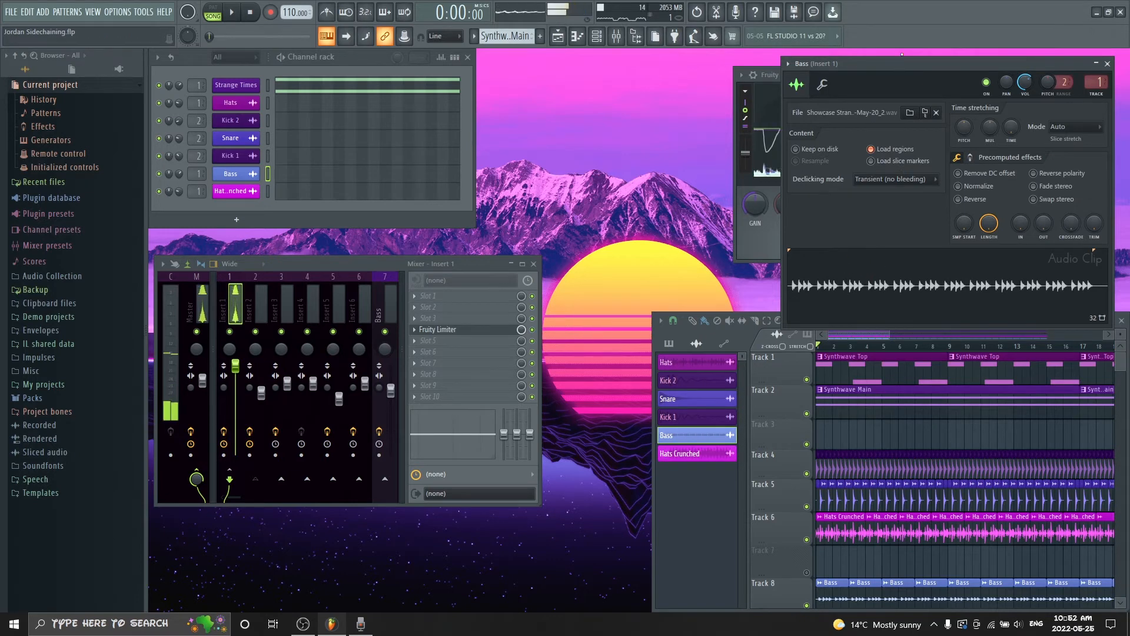
- Move the Bass clip's settings window away from the limiter, and route the Bass mixer track to Insert 1 instead of Master
left_click_drag(896, 65, 632, 517)
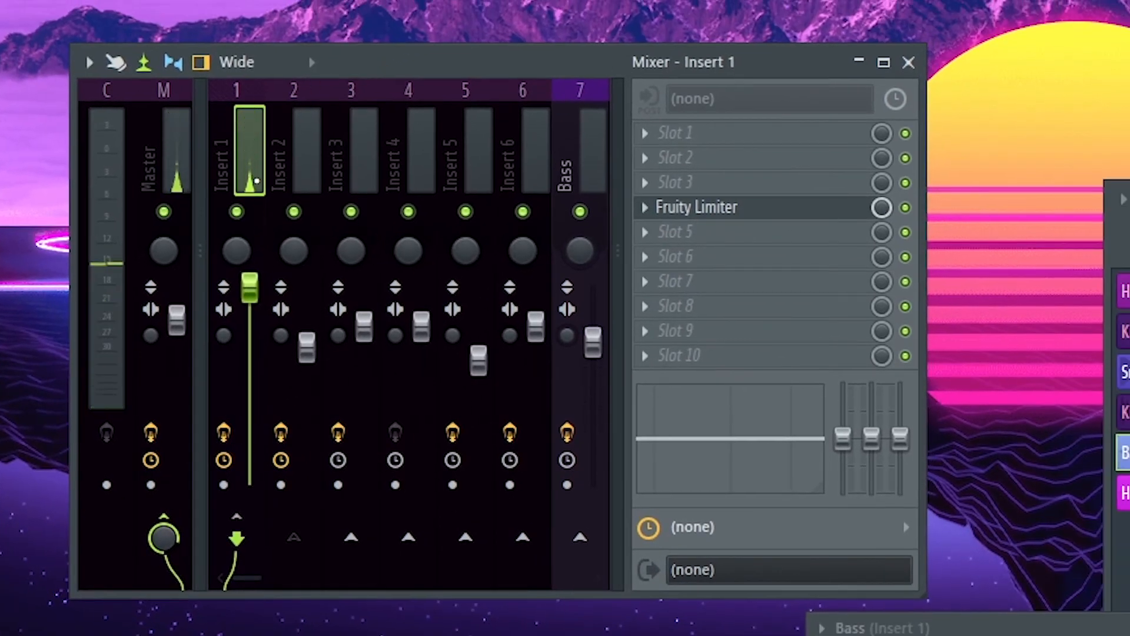
key("space")
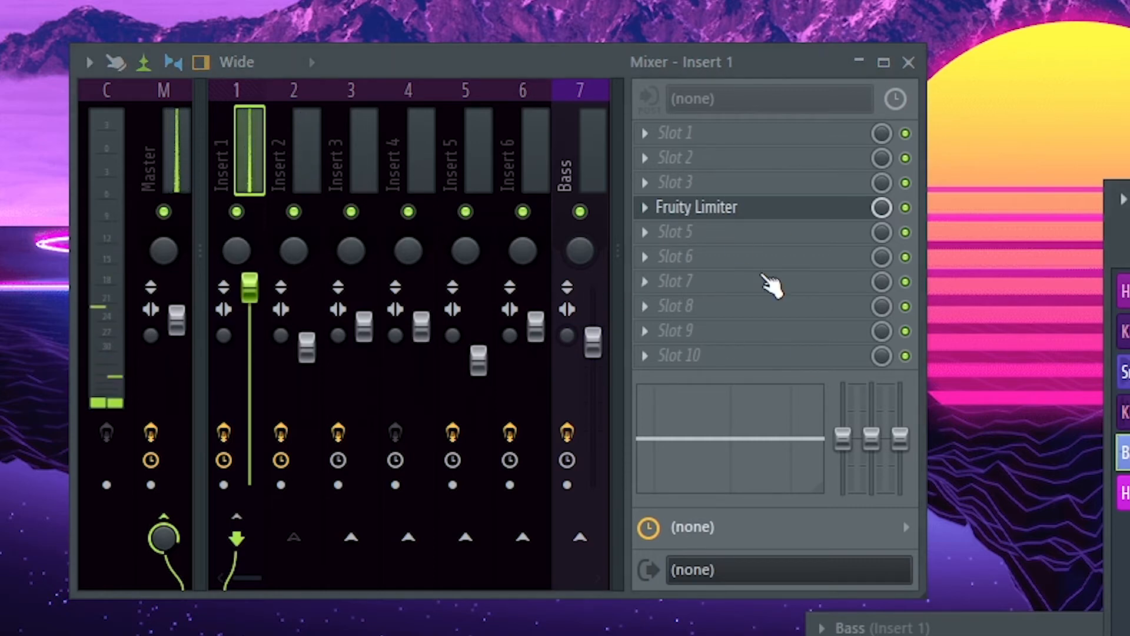
left_click(584, 137)
left_click_drag(581, 147, 564, 171)
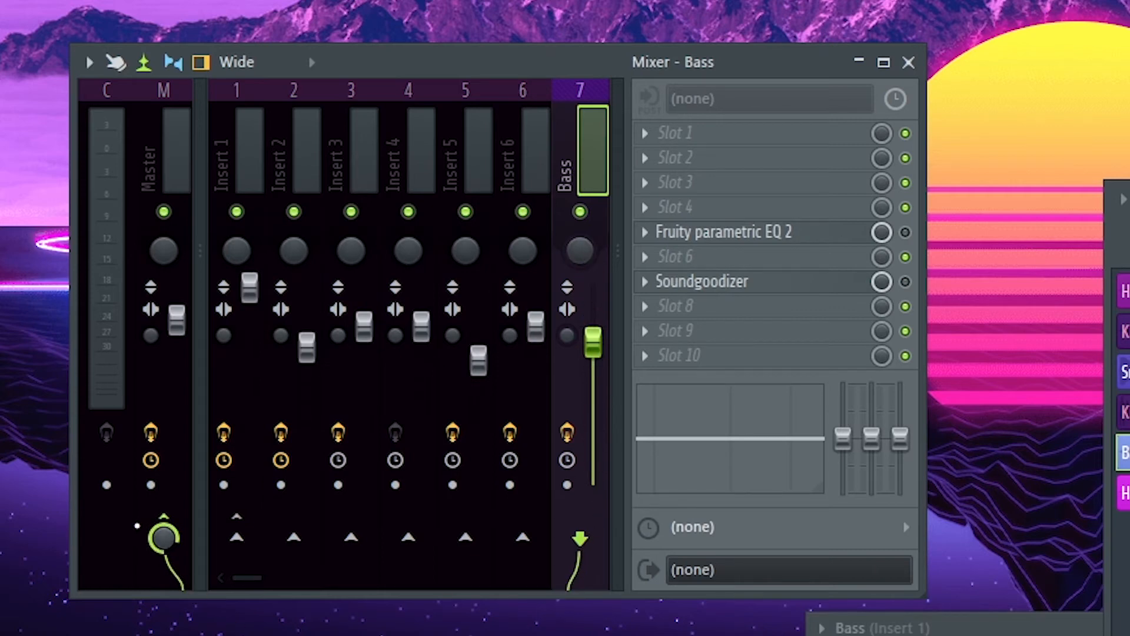
left_click(170, 521)
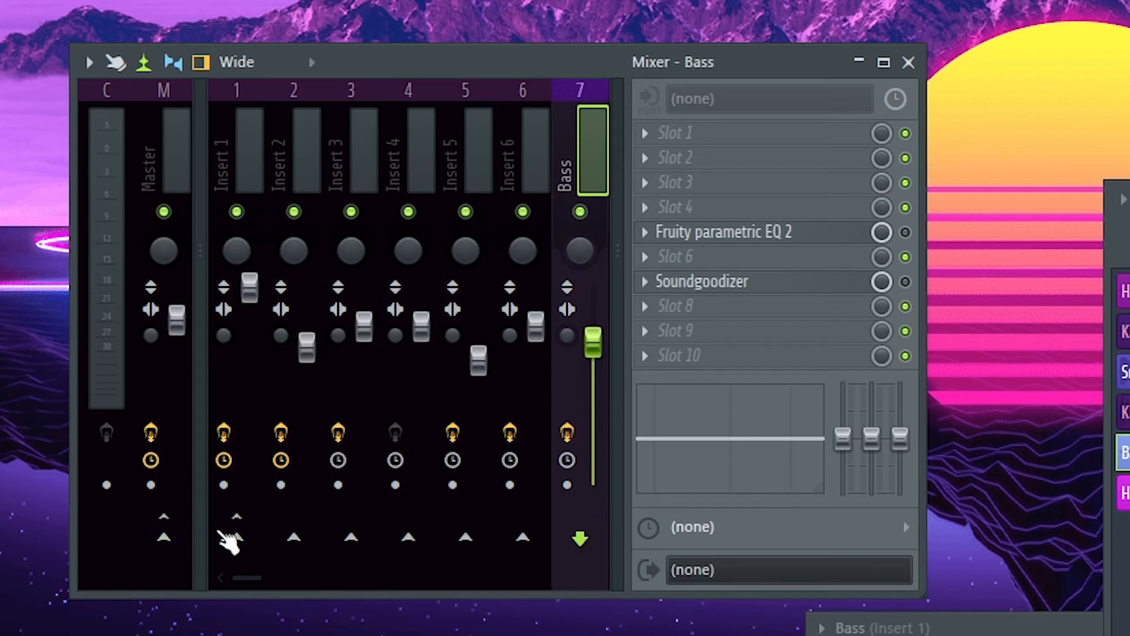
left_click(237, 537)
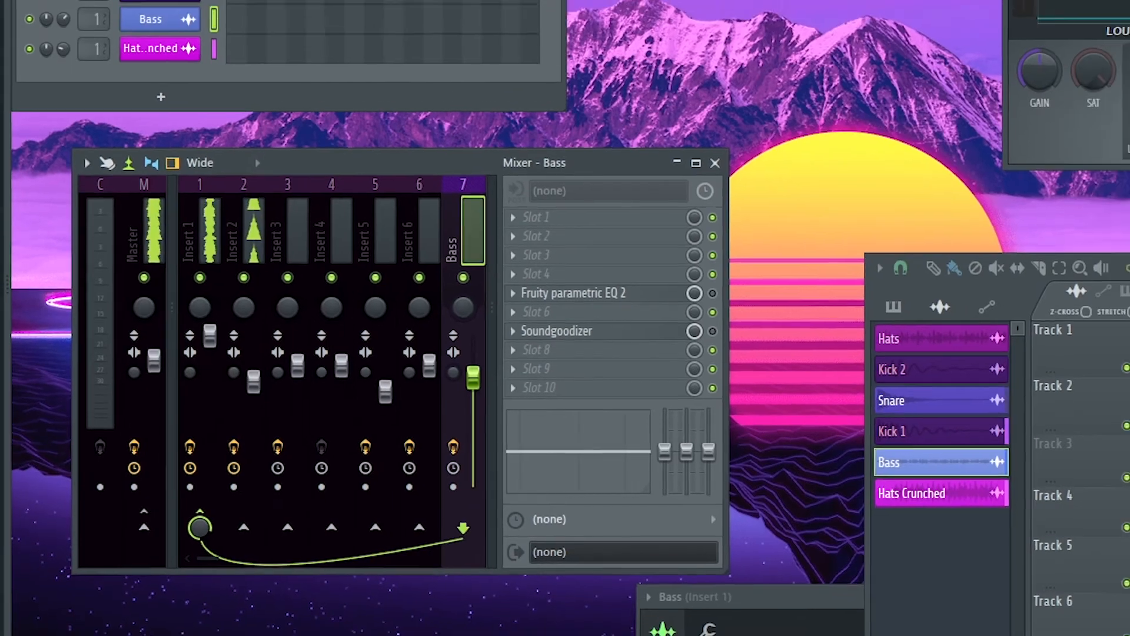
- Assign the Bass clip to mixer track 7 and close its channel settings
left_click(695, 597)
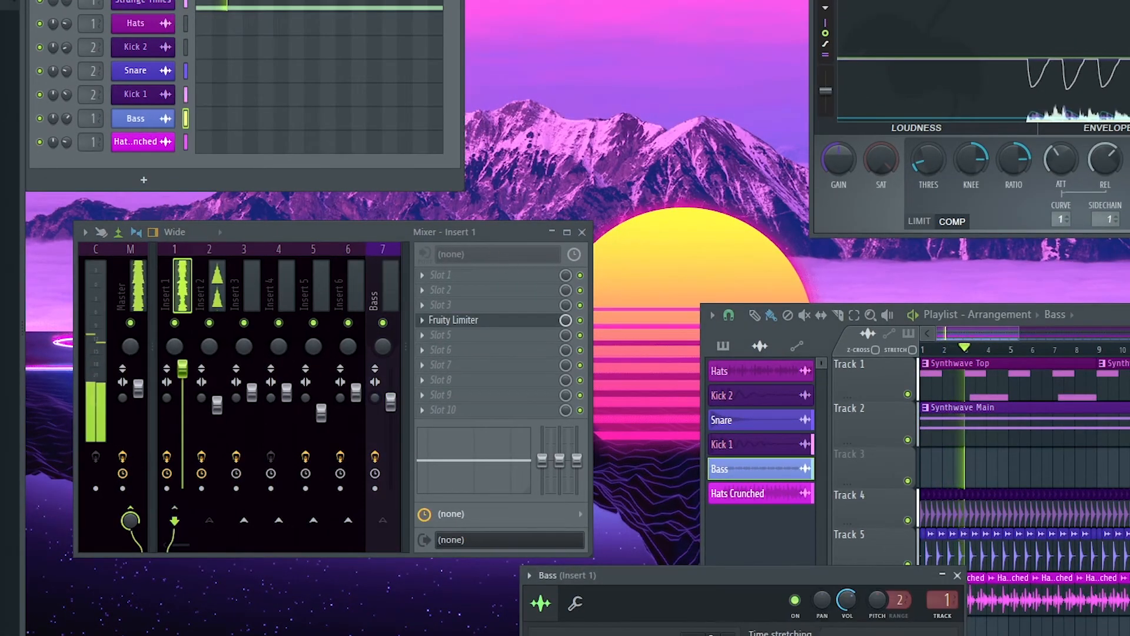
left_click_drag(693, 577, 529, 315)
left_click_drag(782, 338, 782, 309)
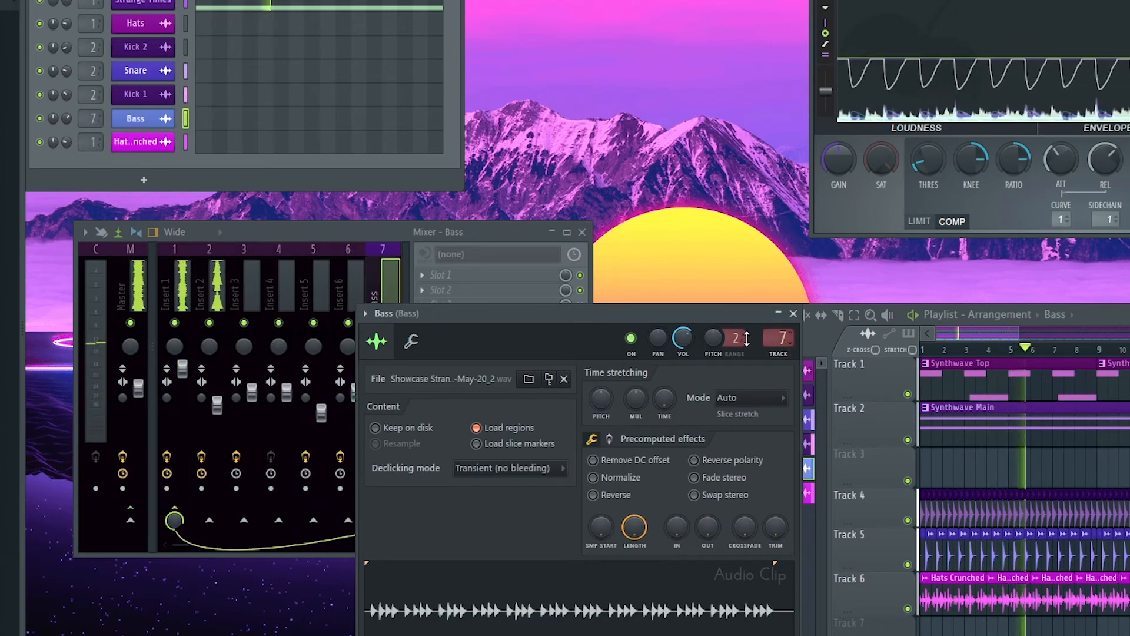
left_click_drag(662, 313, 762, 258)
left_click(895, 257)
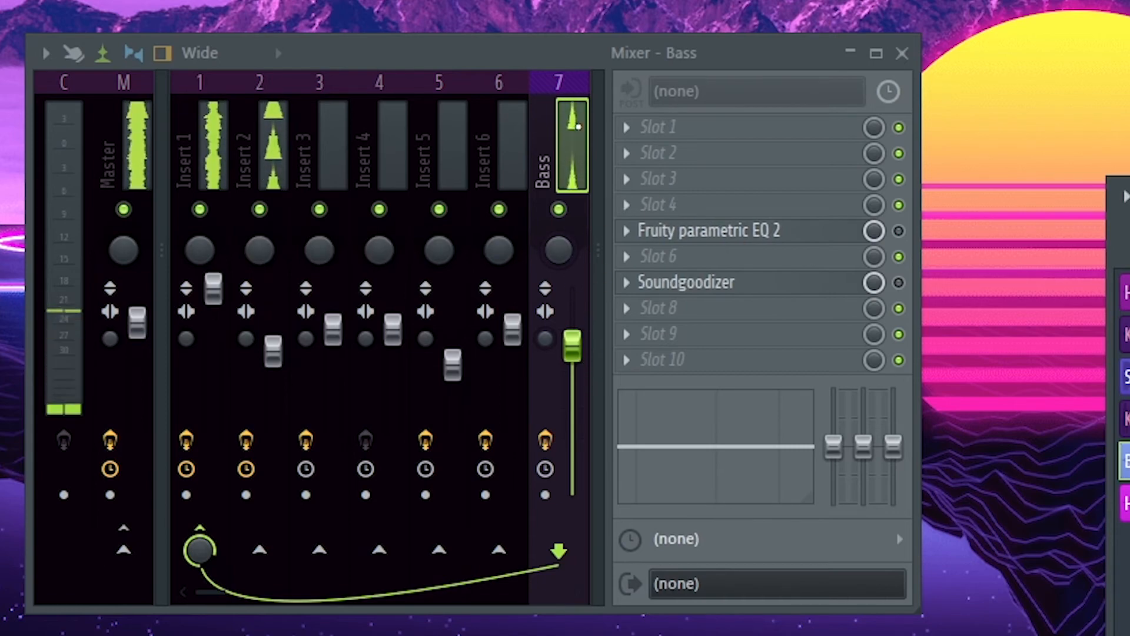
- Enable Fruity parametric EQ 2 and Soundgoodizer on the Bass mixer track, viewing and closing both plugin windows
left_click(774, 235)
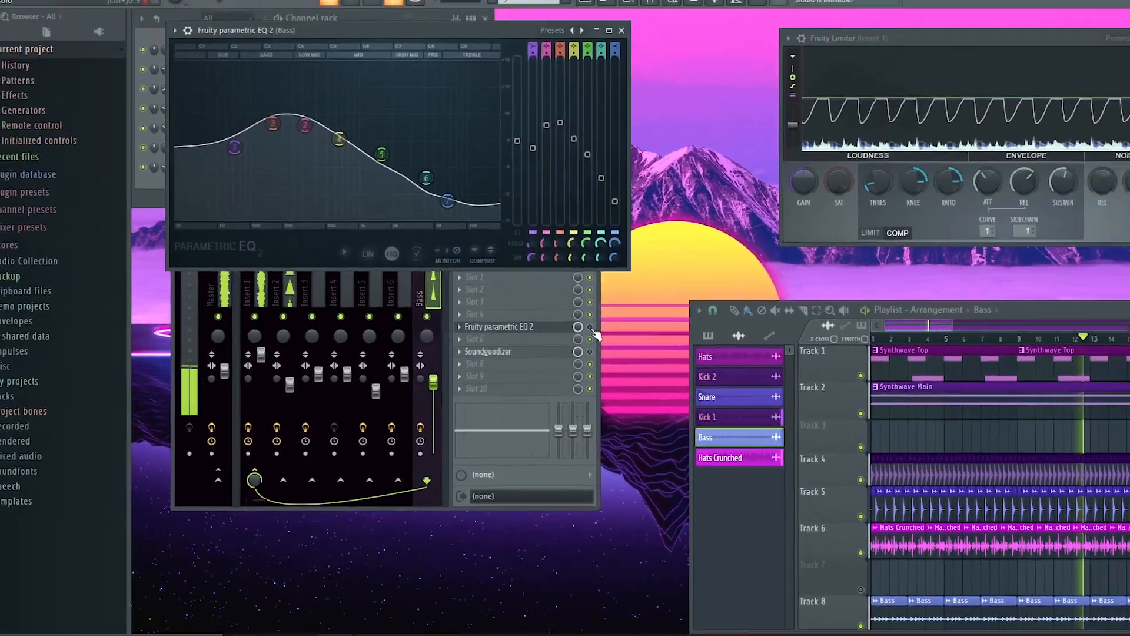
left_click(789, 265)
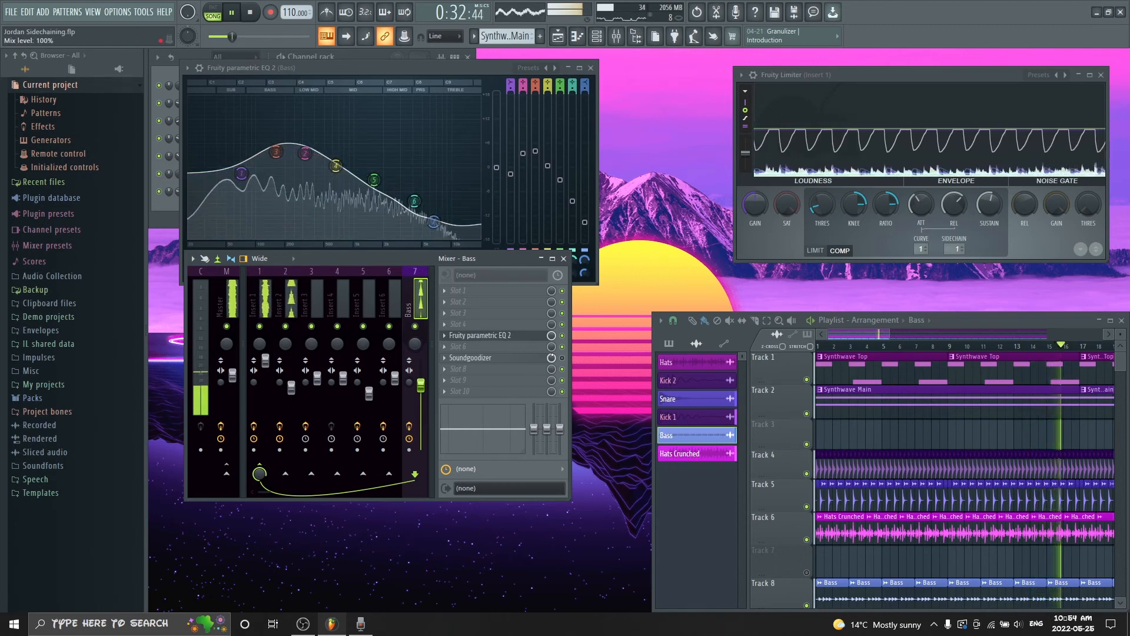
left_click(562, 358)
left_click(530, 358)
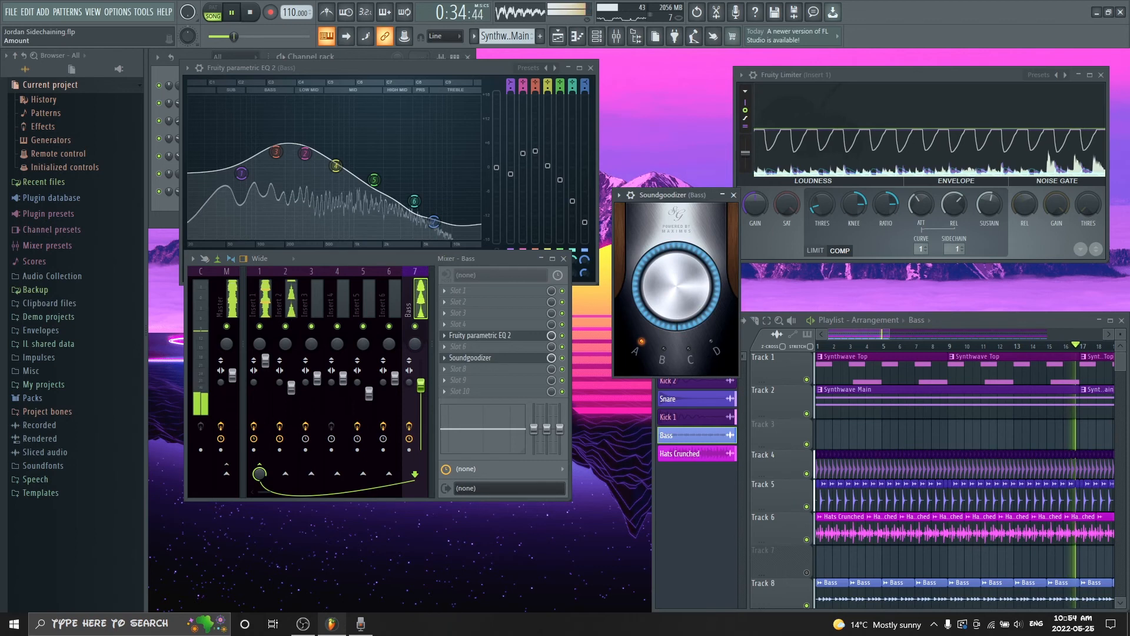
left_click(734, 194)
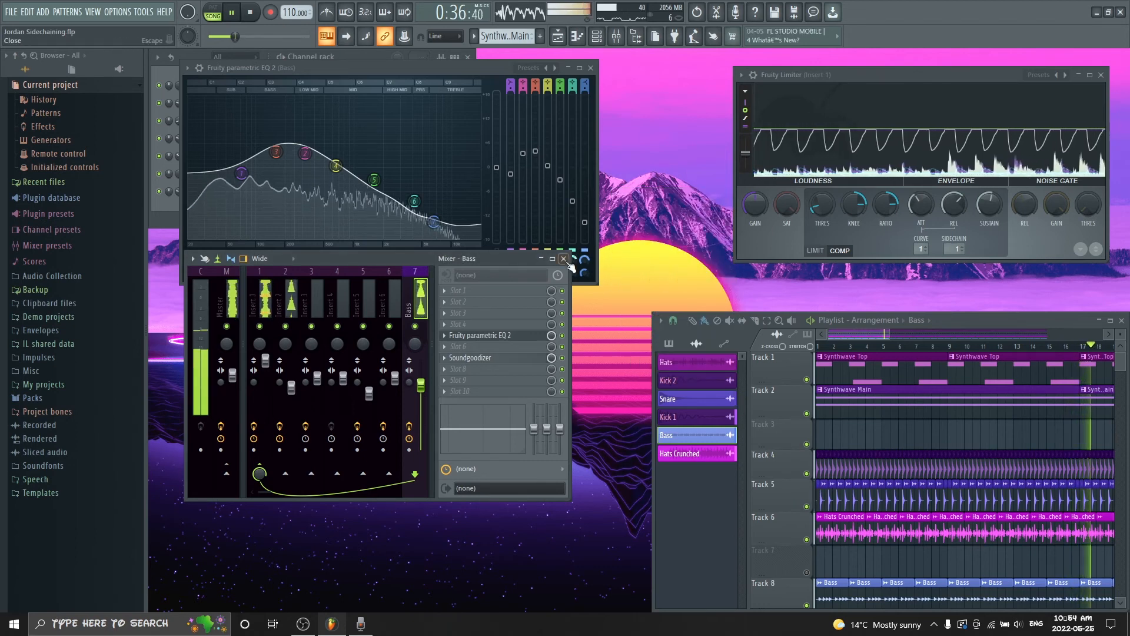
left_click(591, 68)
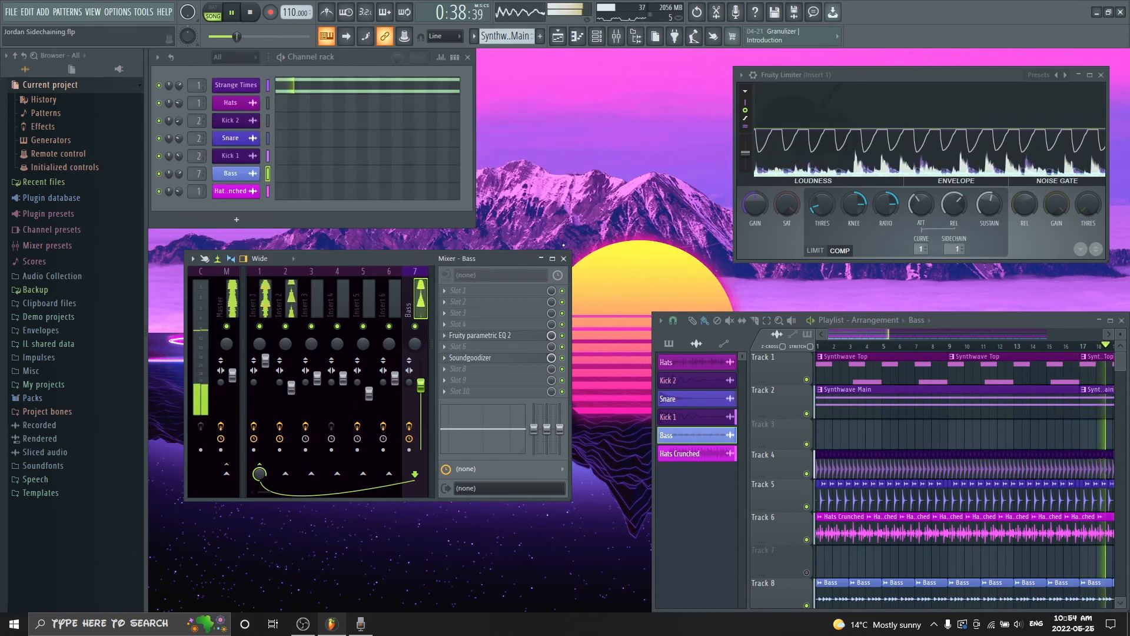
left_click_drag(385, 258, 400, 249)
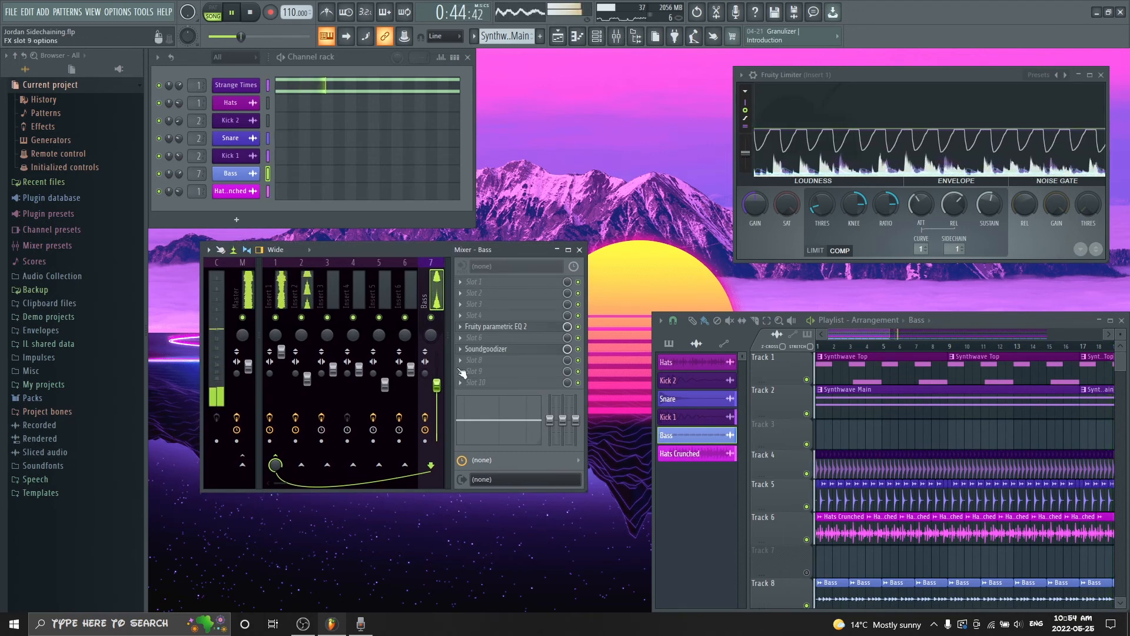
- Reroute the Bass mixer track from Insert 1 to Master, and restore its routing to Insert 1 only
left_click(275, 463)
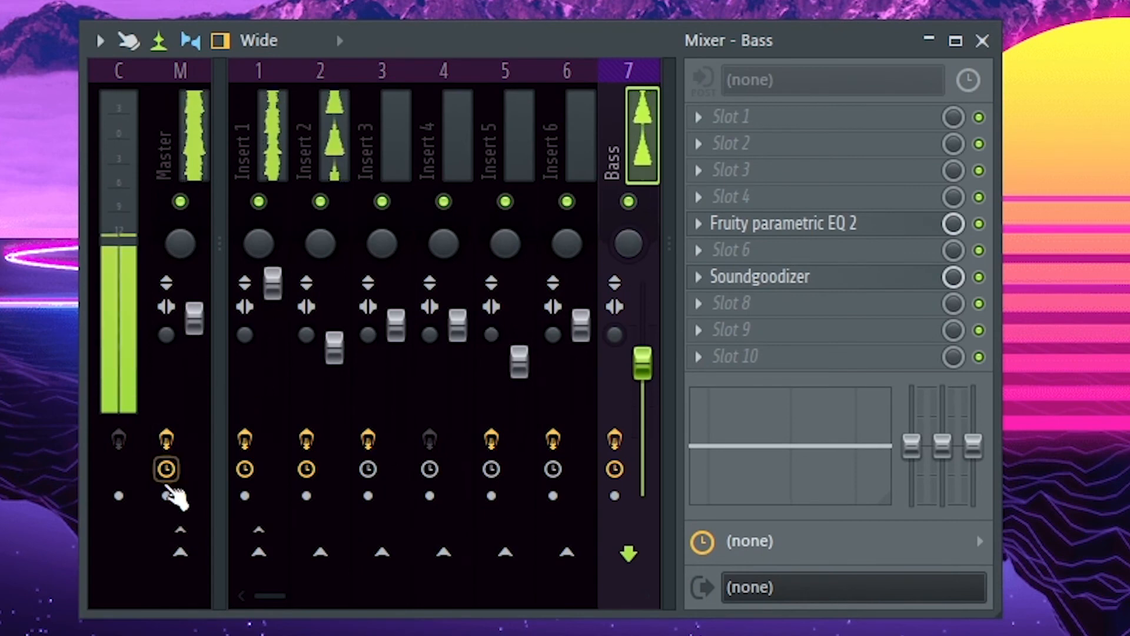
left_click(180, 554)
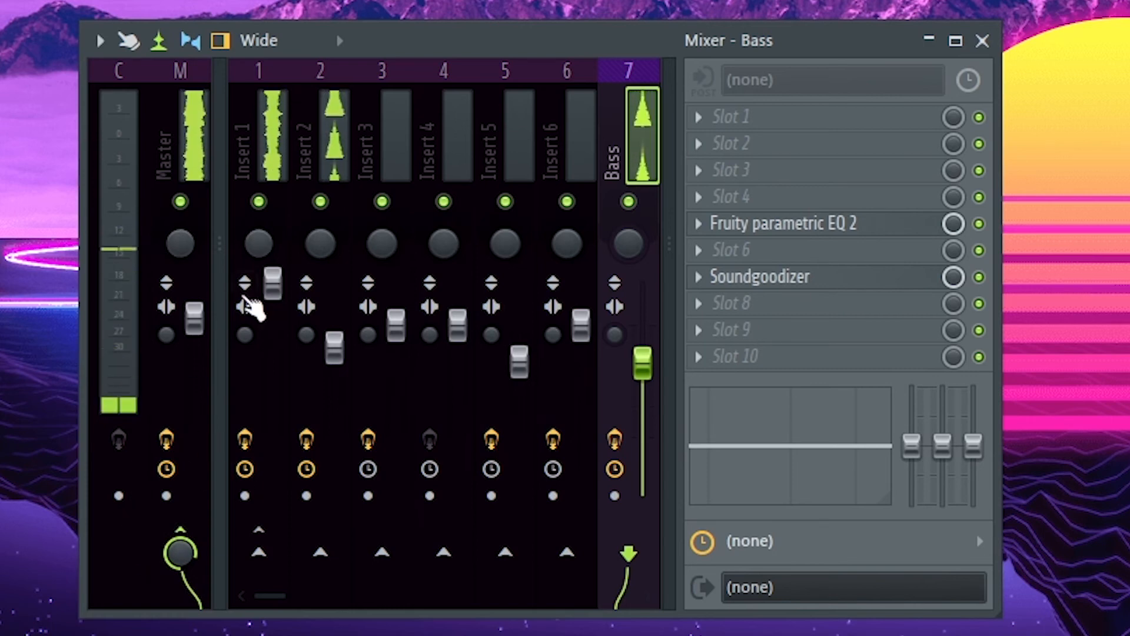
left_click(177, 550)
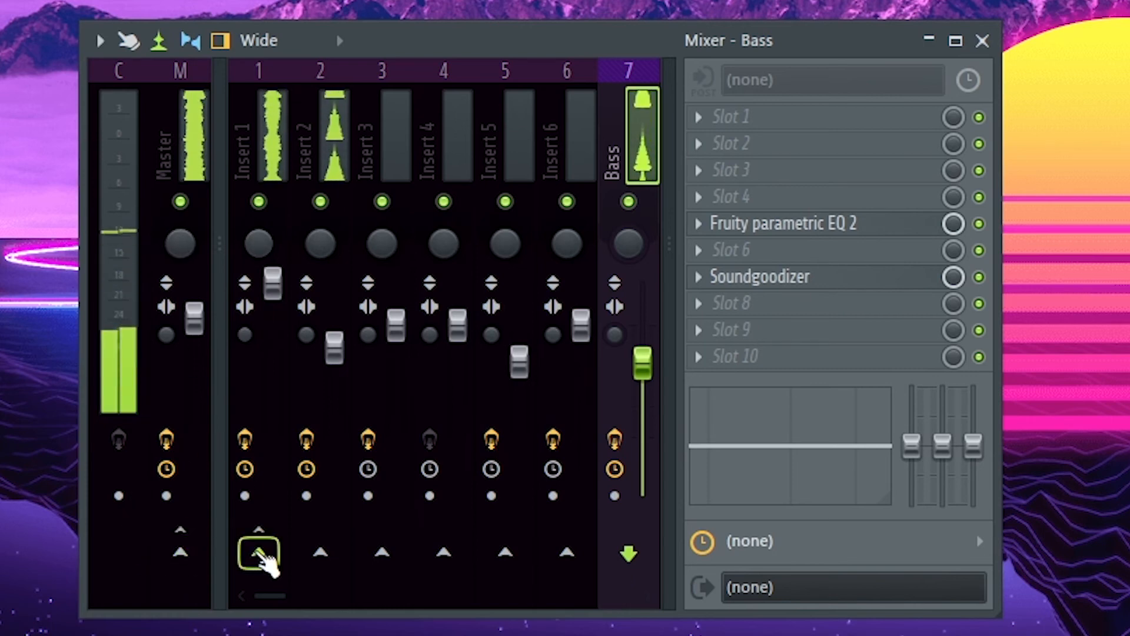
left_click(259, 553)
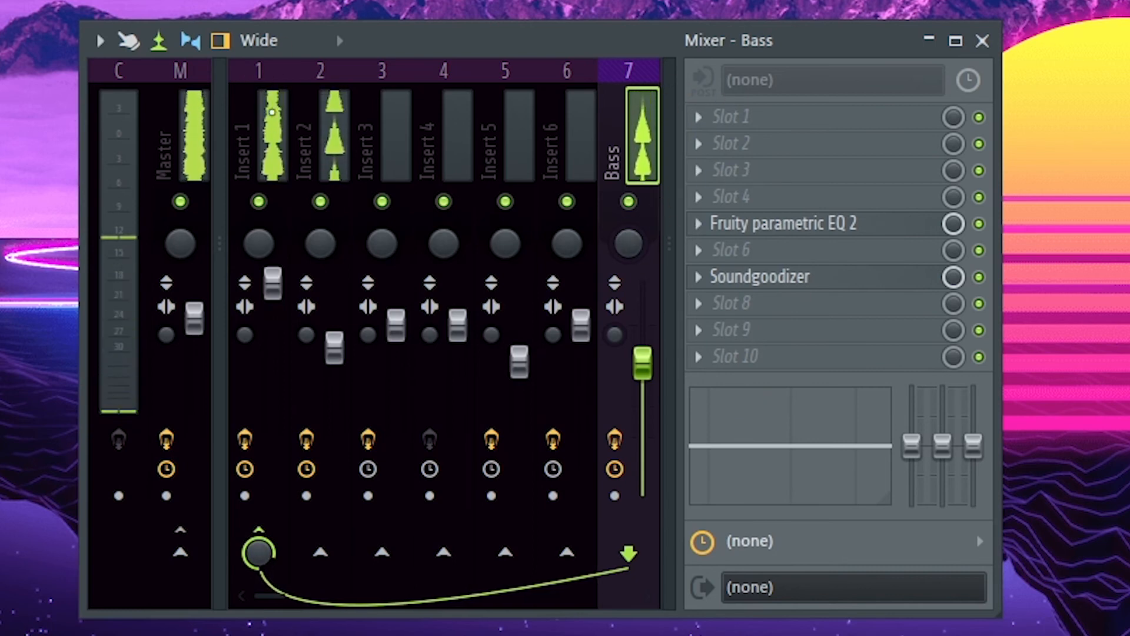
- Inspect the effect chains and routing of Insert 1 and Insert 2 in the mixer
left_click(269, 140)
left_click(335, 145)
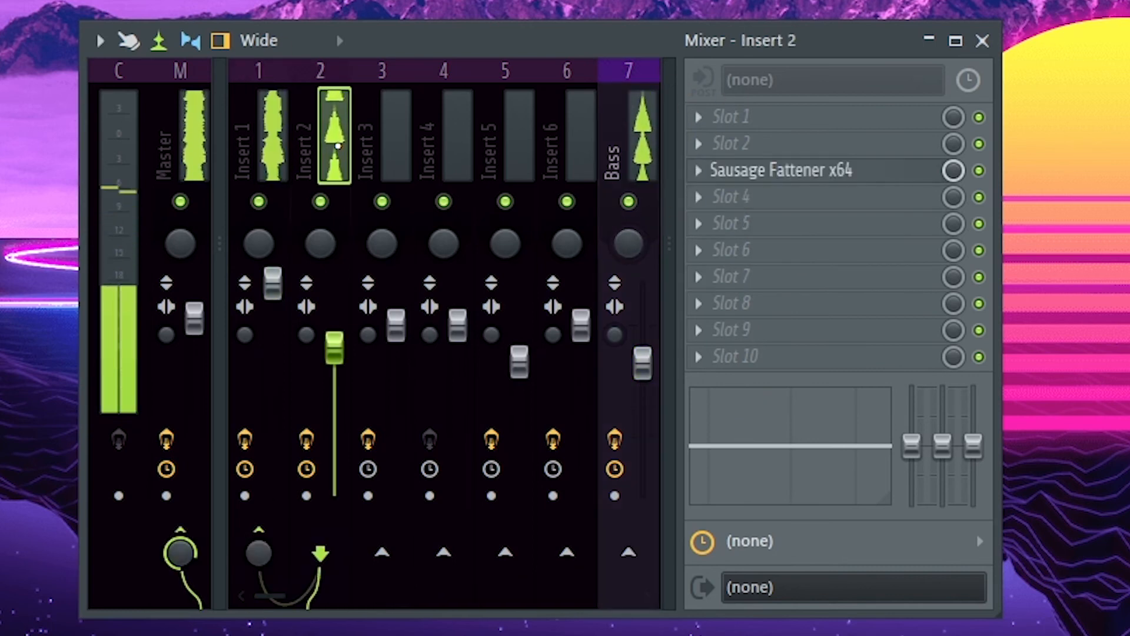
left_click(274, 144)
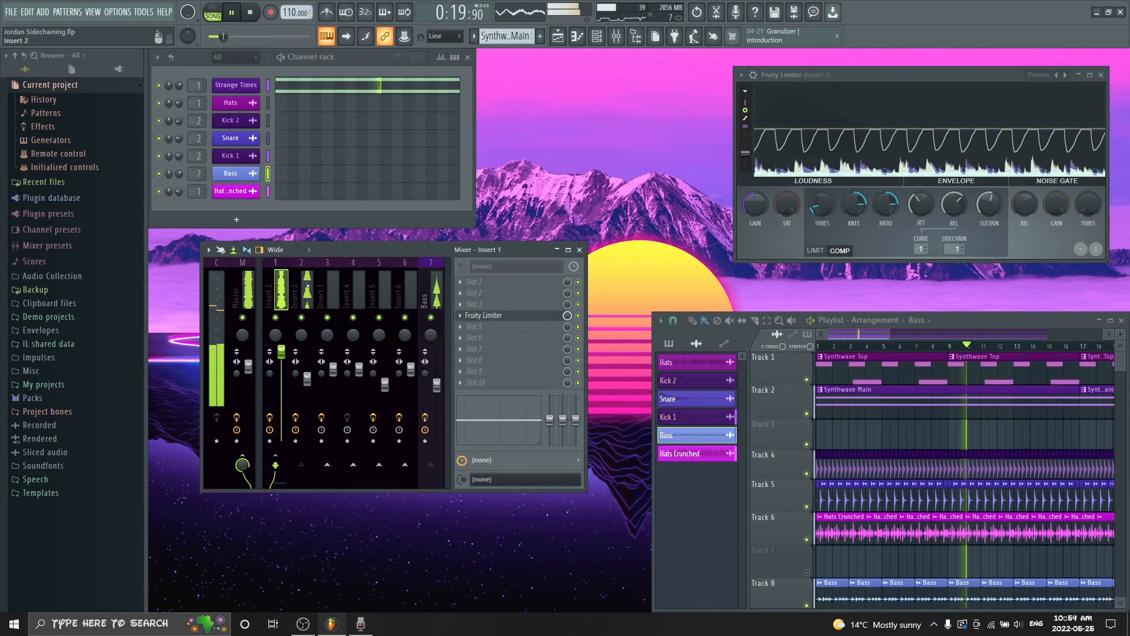
- Bypass and re-enable the Fruity Limiter on Insert 1 during playback to compare the mix with and without ducking
left_click_drag(913, 70, 901, 68)
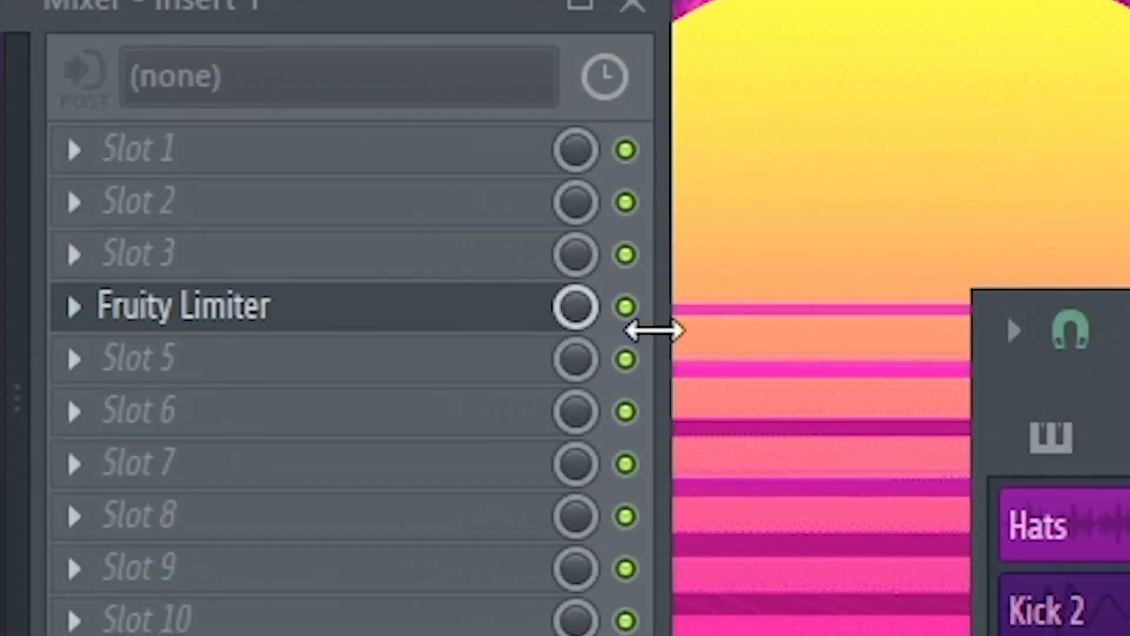
left_click(626, 307)
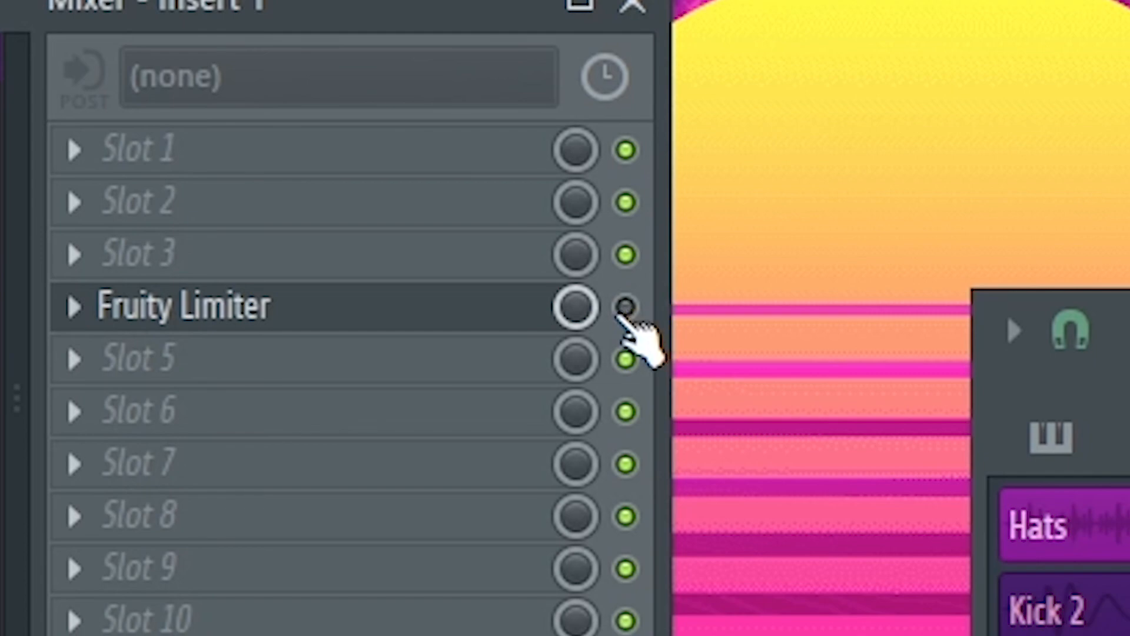
left_click(624, 310)
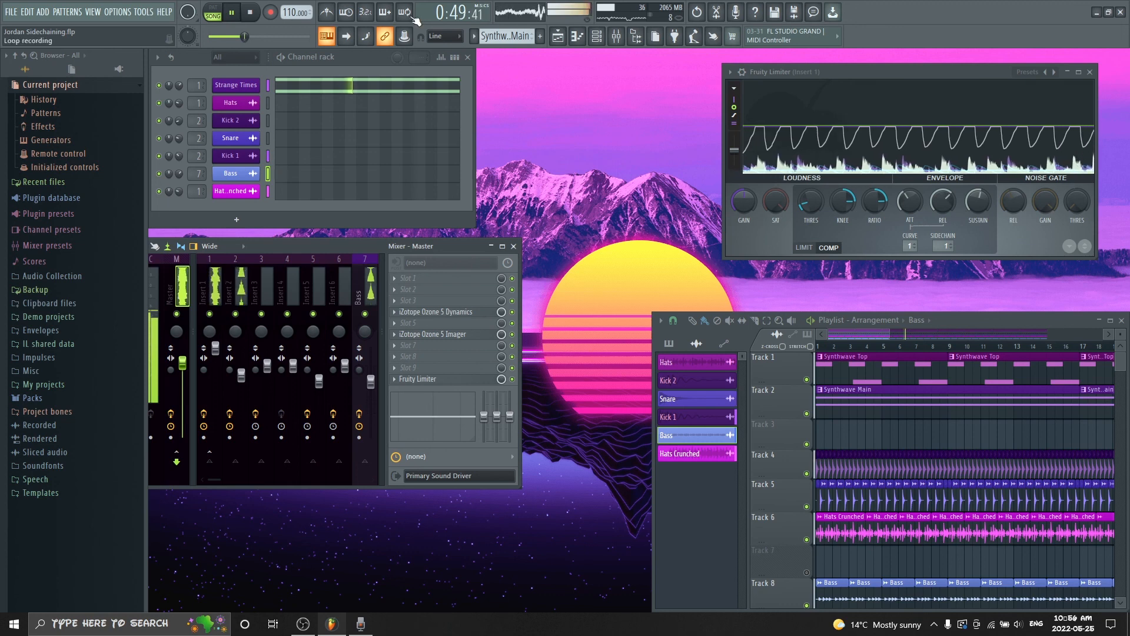
- Stop the song playback and open the list of project file commands
left_click(257, 18)
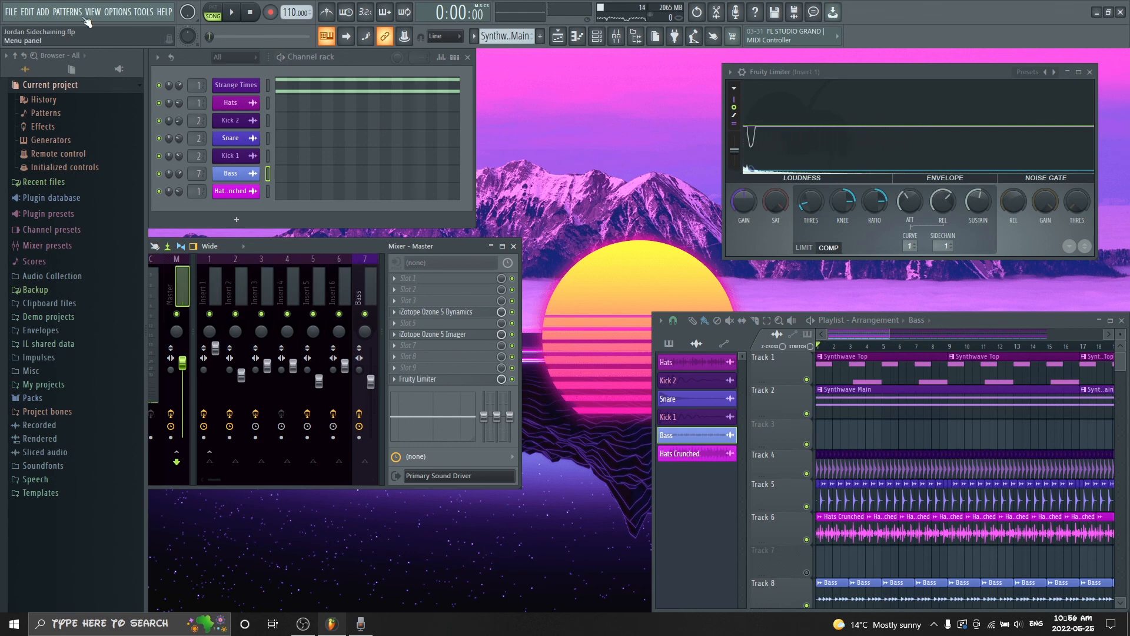
left_click(12, 12)
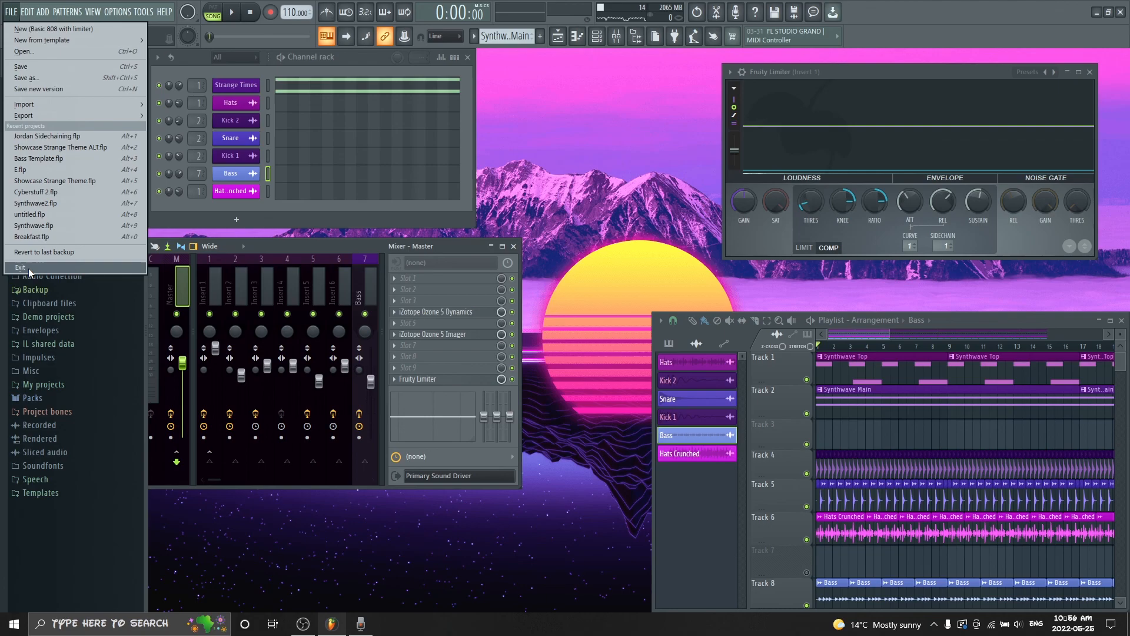